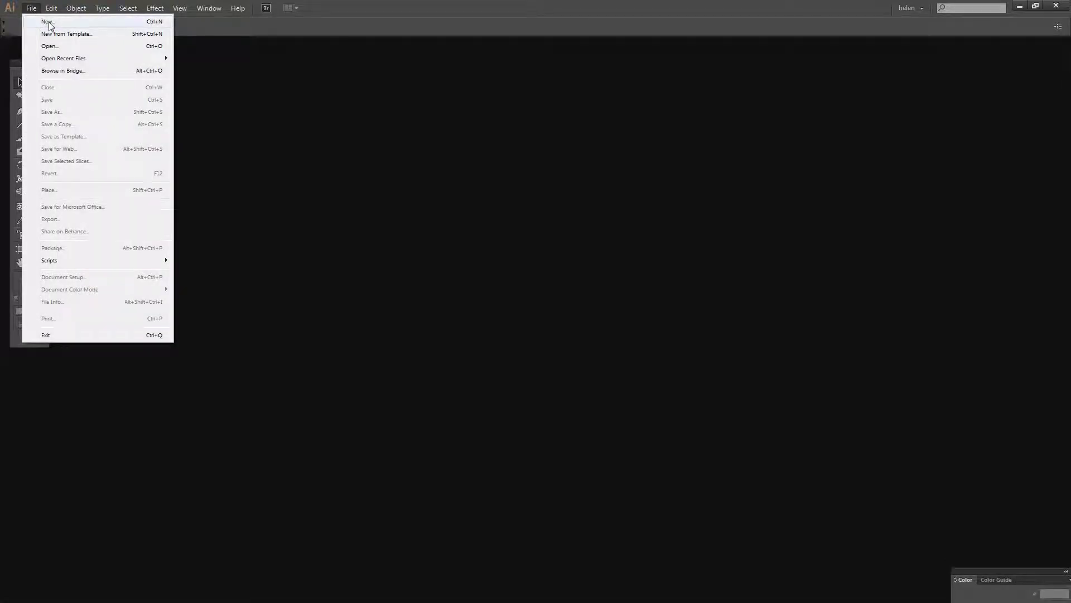
Create a new document from the sf_designs profile and show its Swatches panel to inspect the colour groups.
{"action": "left_click", "coordinate": [51, 24]}
{"action": "left_click", "coordinate": [405, 189]}
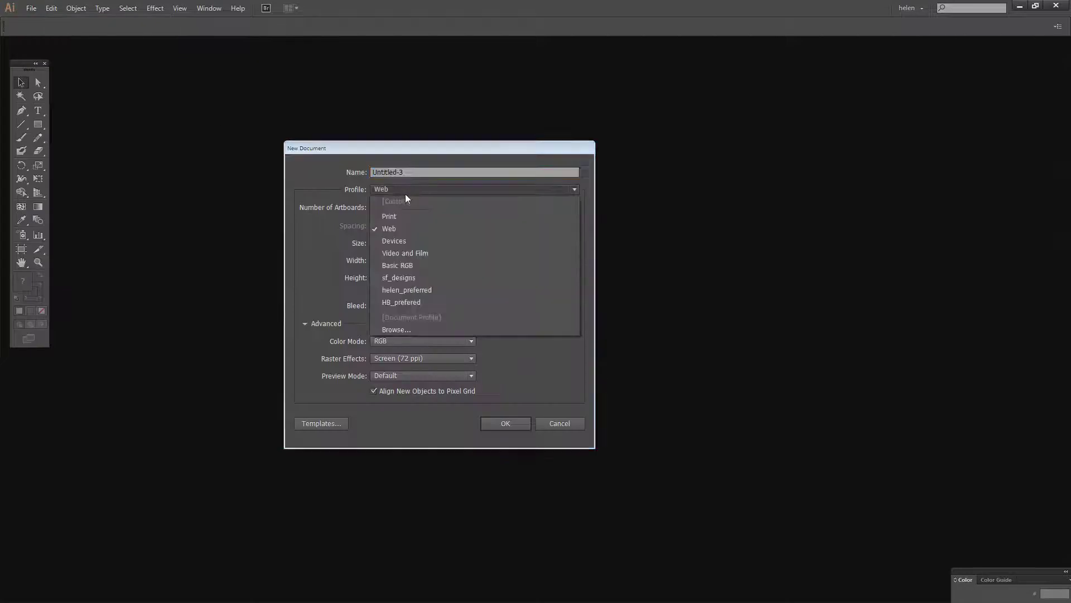
{"action": "left_click", "coordinate": [401, 276]}
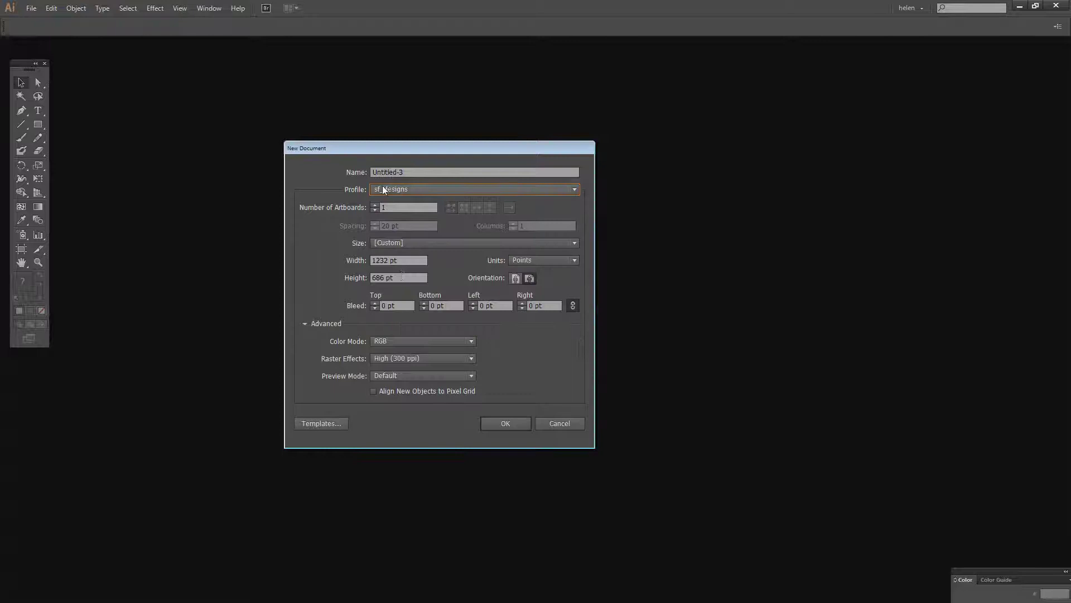
{"action": "left_click", "coordinate": [501, 423]}
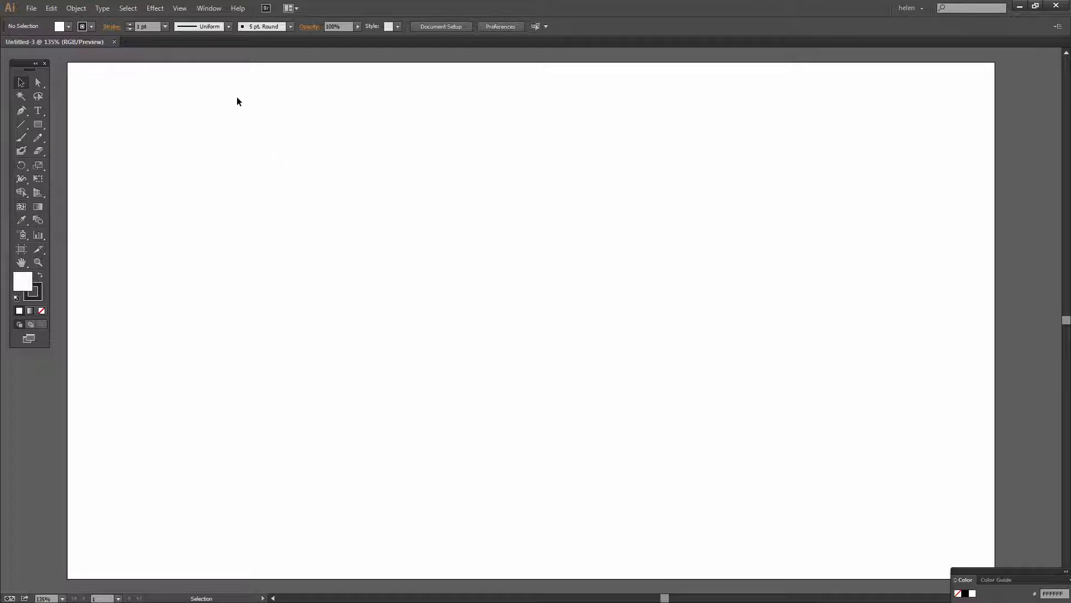
{"action": "left_click", "coordinate": [208, 8]}
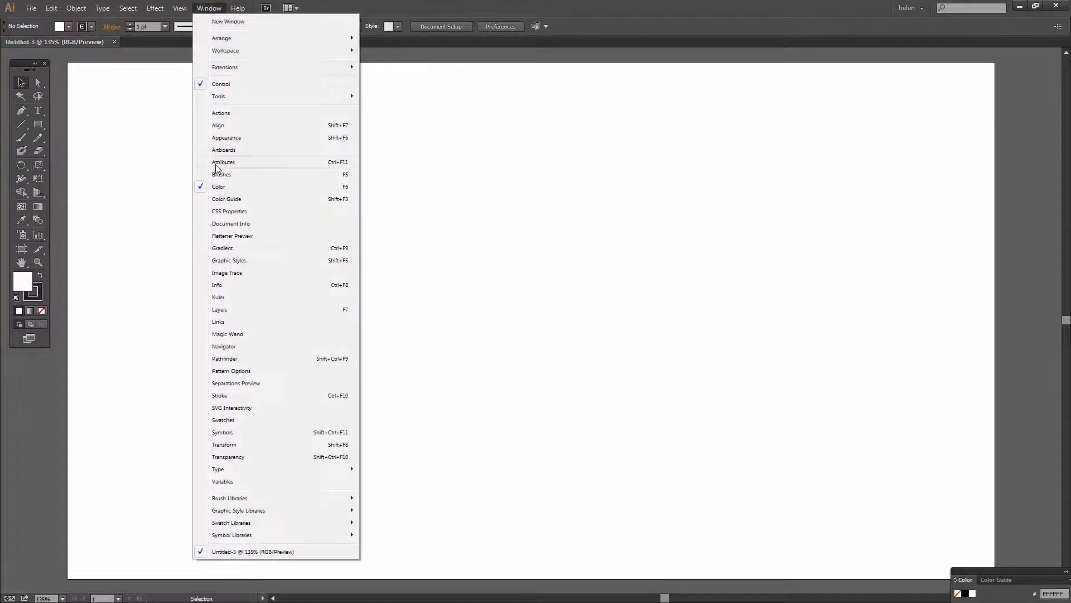
{"action": "left_click", "coordinate": [251, 421]}
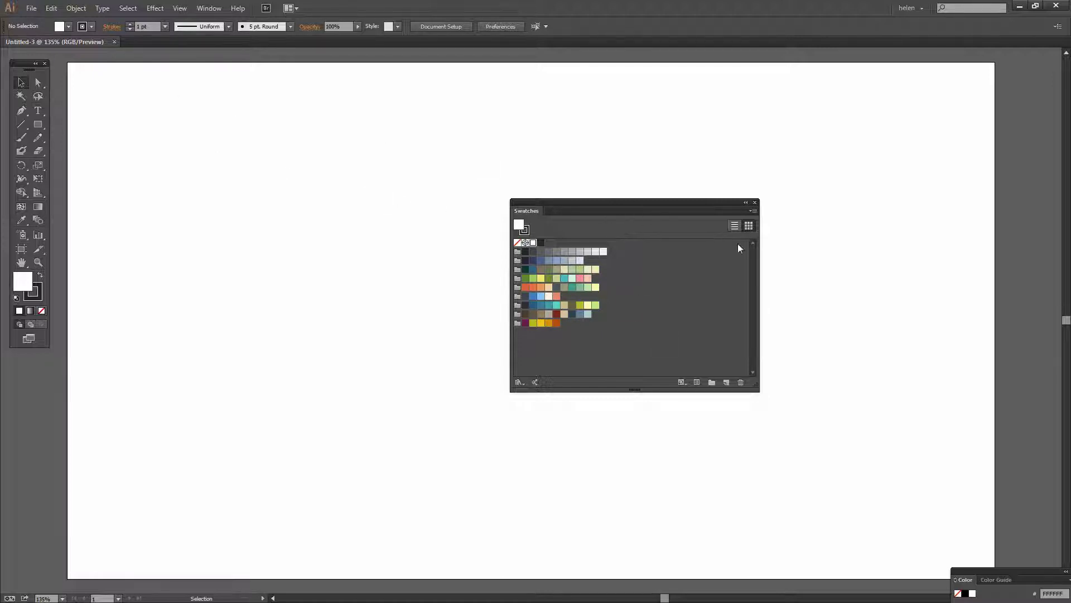
Close Untitled-3 and start a new document based on the Web profile.
{"action": "left_click", "coordinate": [114, 42]}
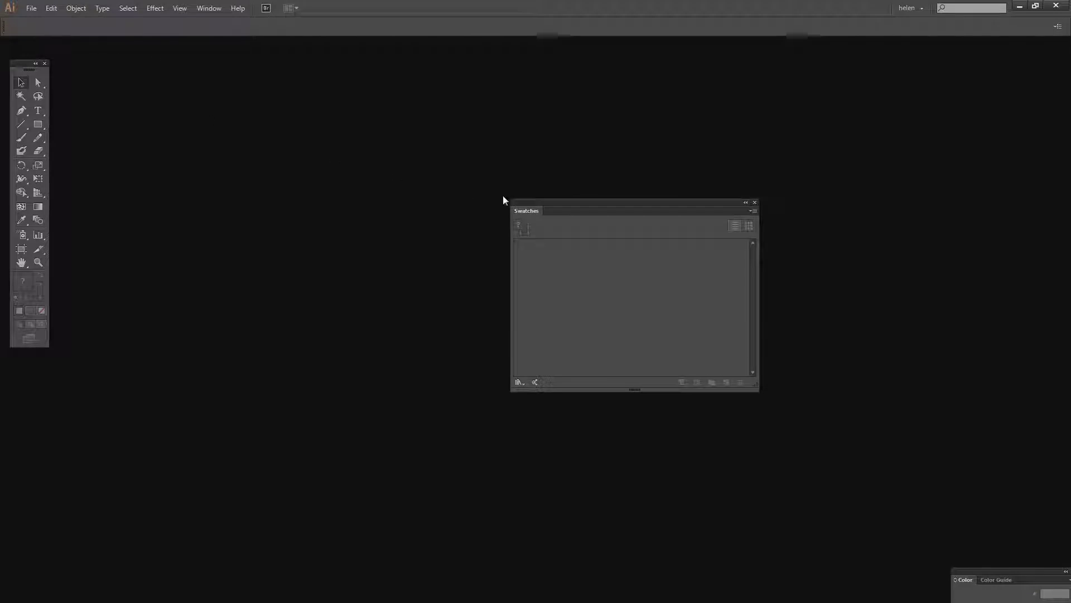
{"action": "left_click_drag", "start_coordinate": [538, 201], "coordinate": [635, 243]}
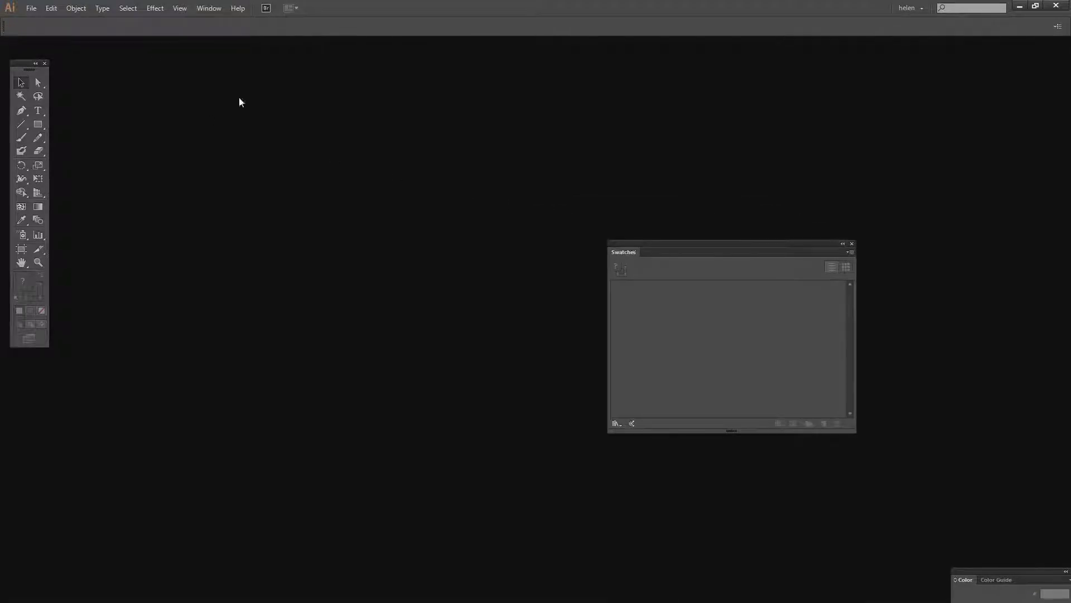
{"action": "left_click", "coordinate": [31, 8]}
{"action": "left_click", "coordinate": [43, 20]}
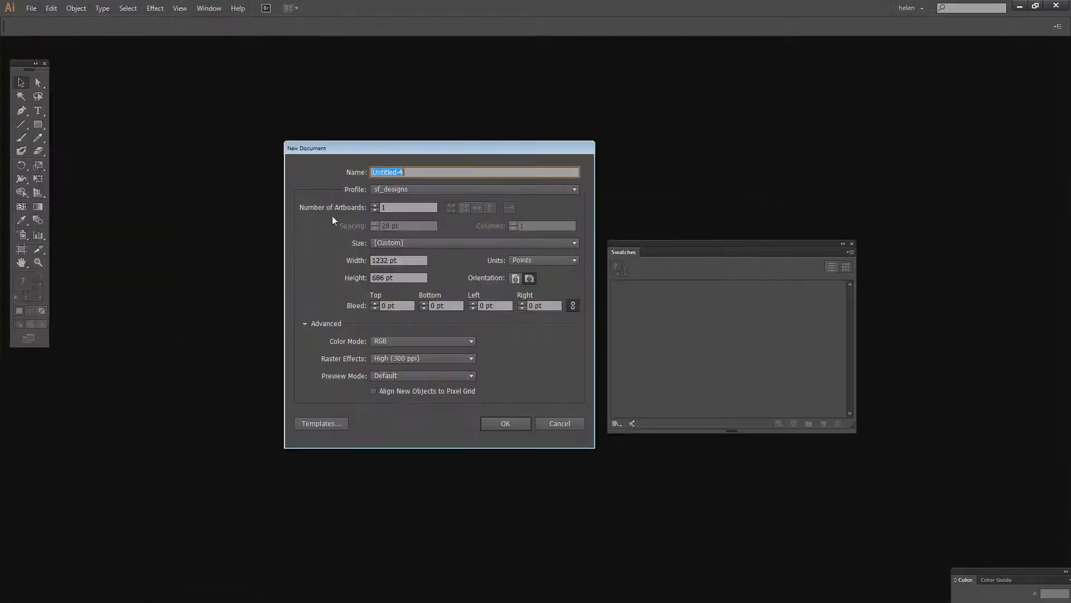
{"action": "left_click", "coordinate": [393, 190]}
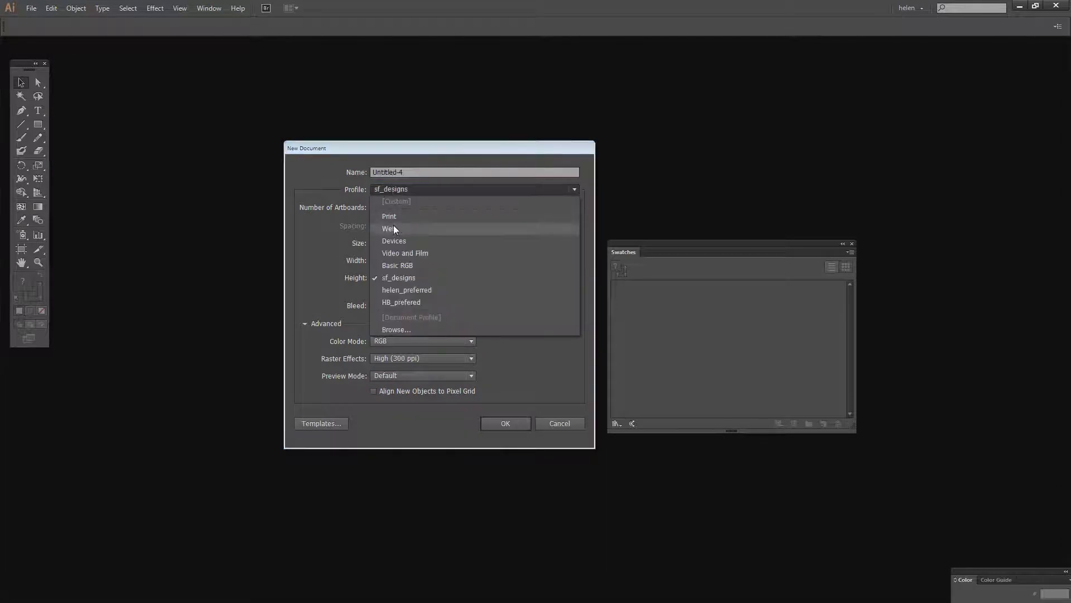
{"action": "left_click", "coordinate": [394, 229]}
{"action": "left_click_drag", "start_coordinate": [394, 155], "coordinate": [245, 152]}
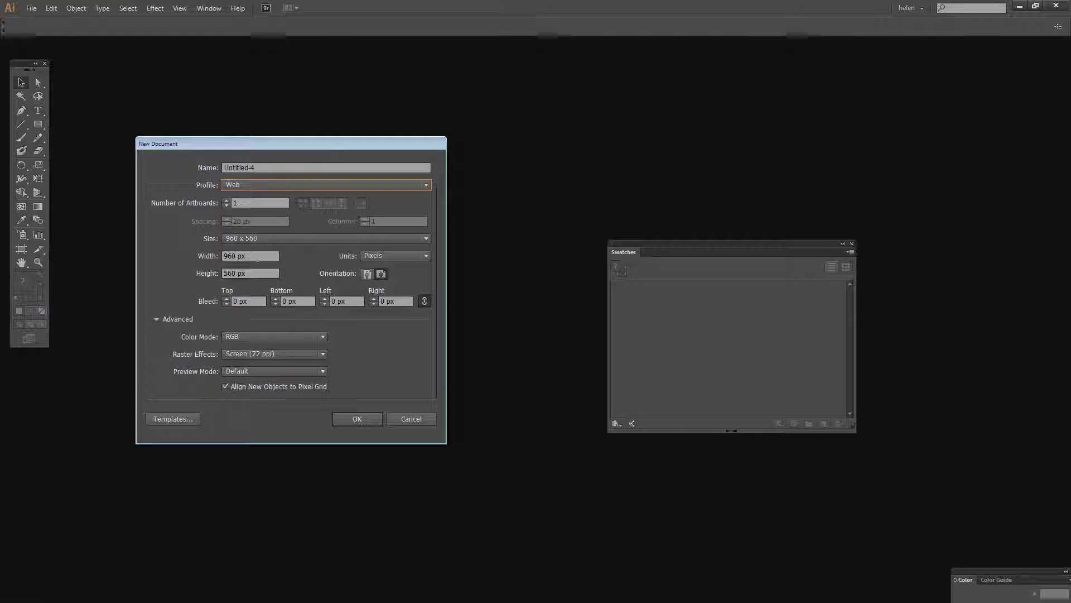
Set the size to 1000 × 500 points with Medium (150 ppi) raster effects.
{"action": "left_click", "coordinate": [240, 255]}
{"action": "type", "text": "1000"}
{"action": "key", "text": "Tab"}
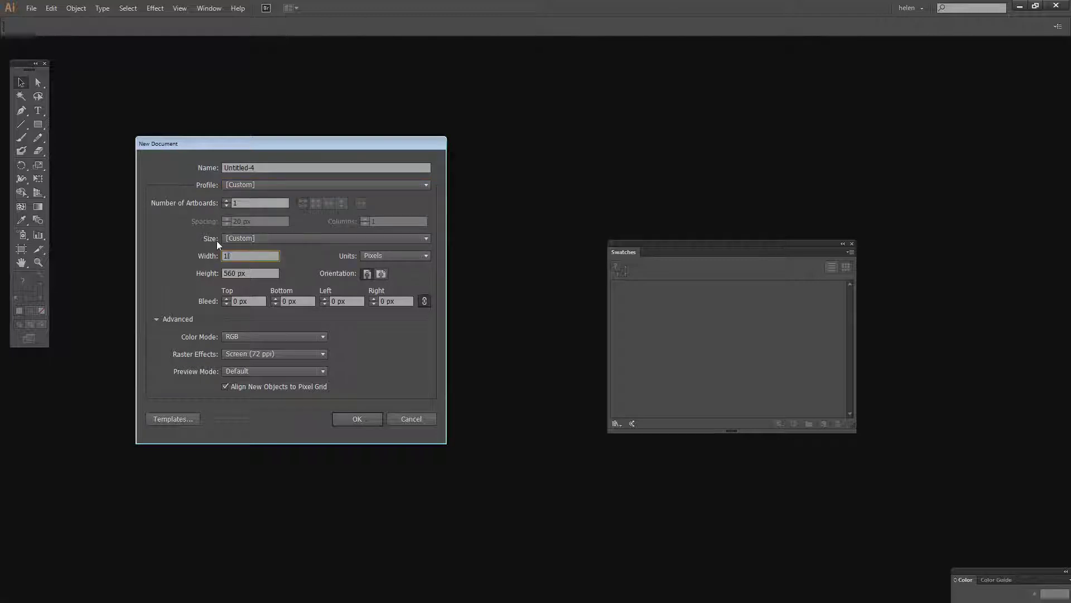
{"action": "type", "text": "500"}
{"action": "left_click", "coordinate": [261, 258]}
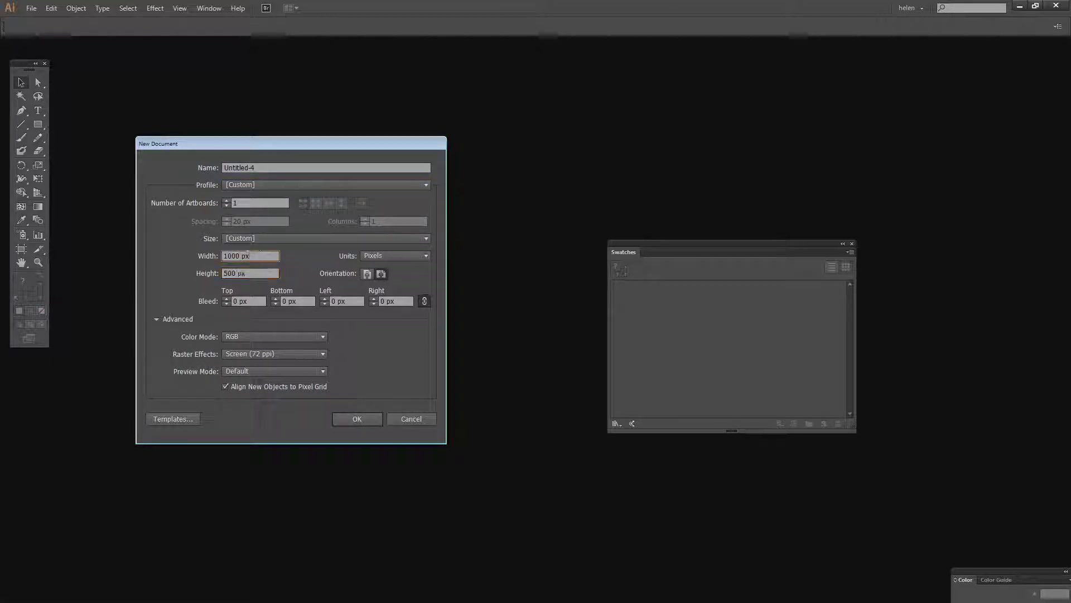
{"action": "left_click", "coordinate": [389, 255]}
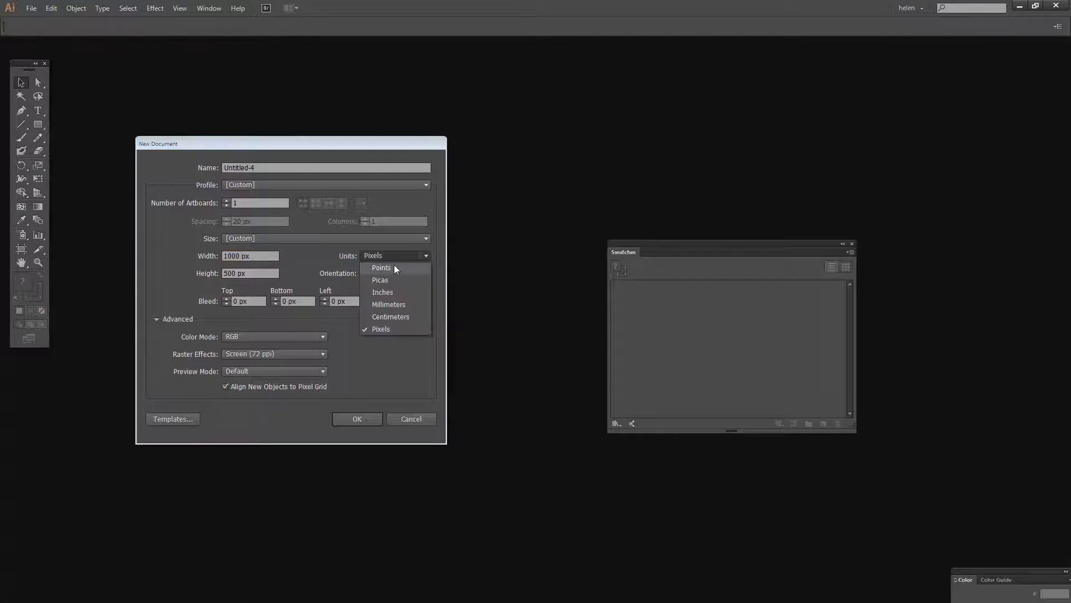
{"action": "left_click", "coordinate": [394, 266]}
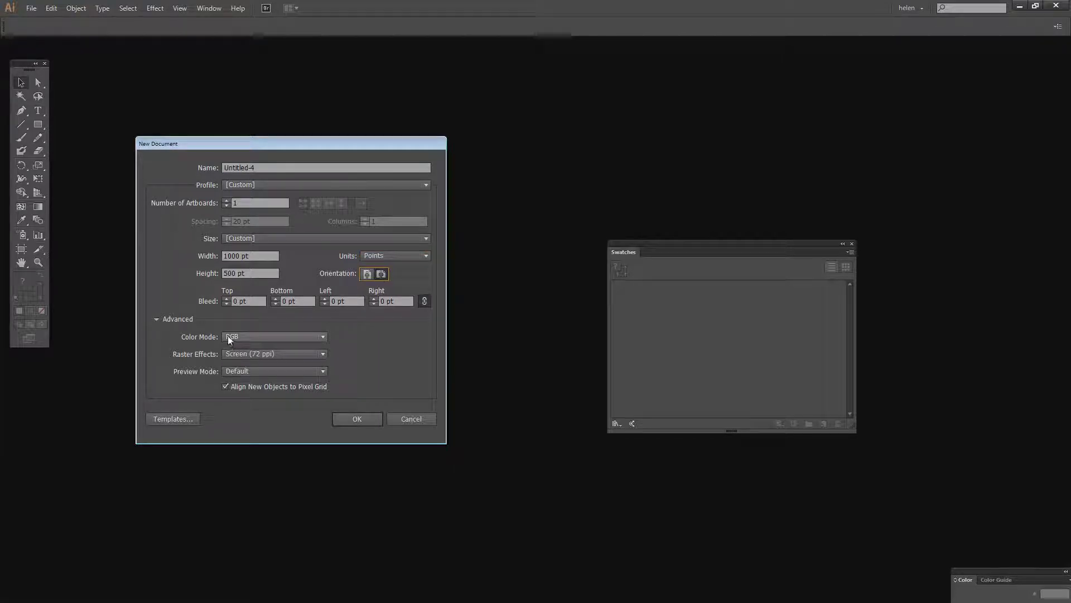
{"action": "left_click", "coordinate": [292, 357]}
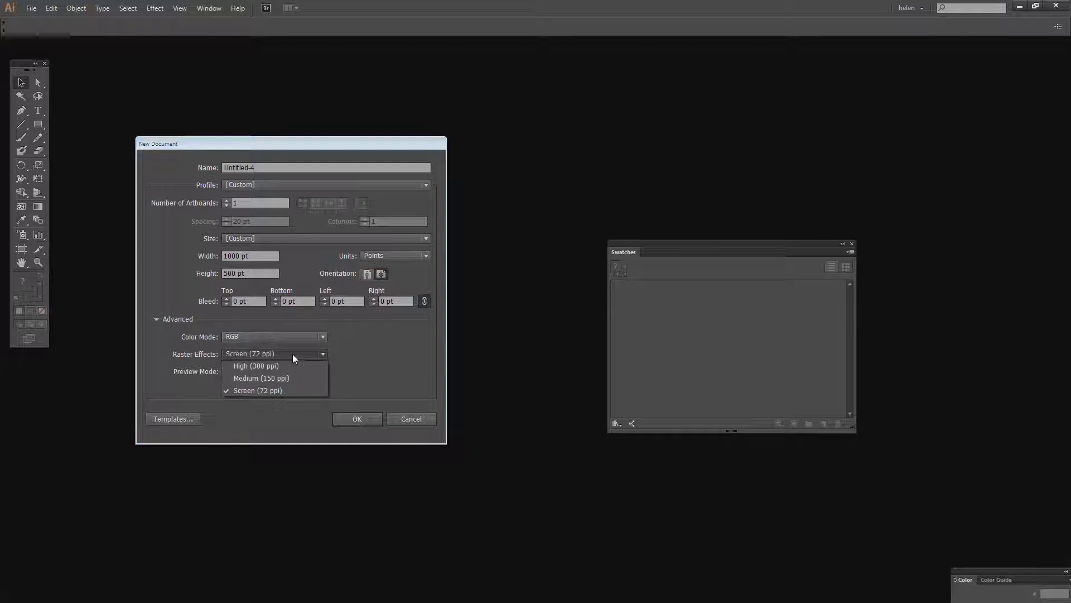
{"action": "left_click", "coordinate": [294, 376]}
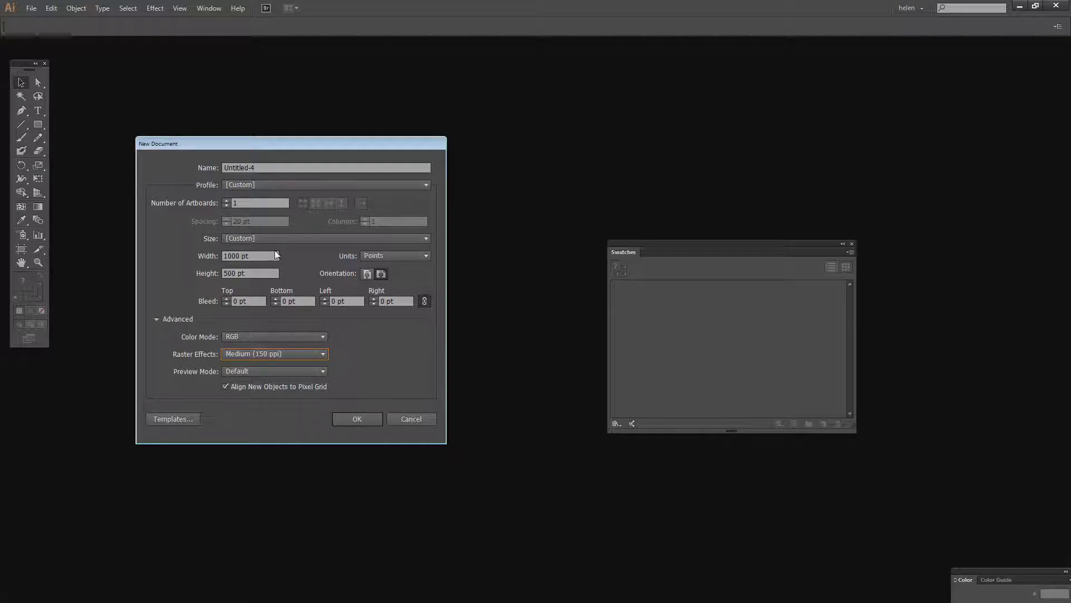
Create the 1000 × 500 pt document and enlarge its Swatches panel to show every swatch.
{"action": "left_click", "coordinate": [355, 418]}
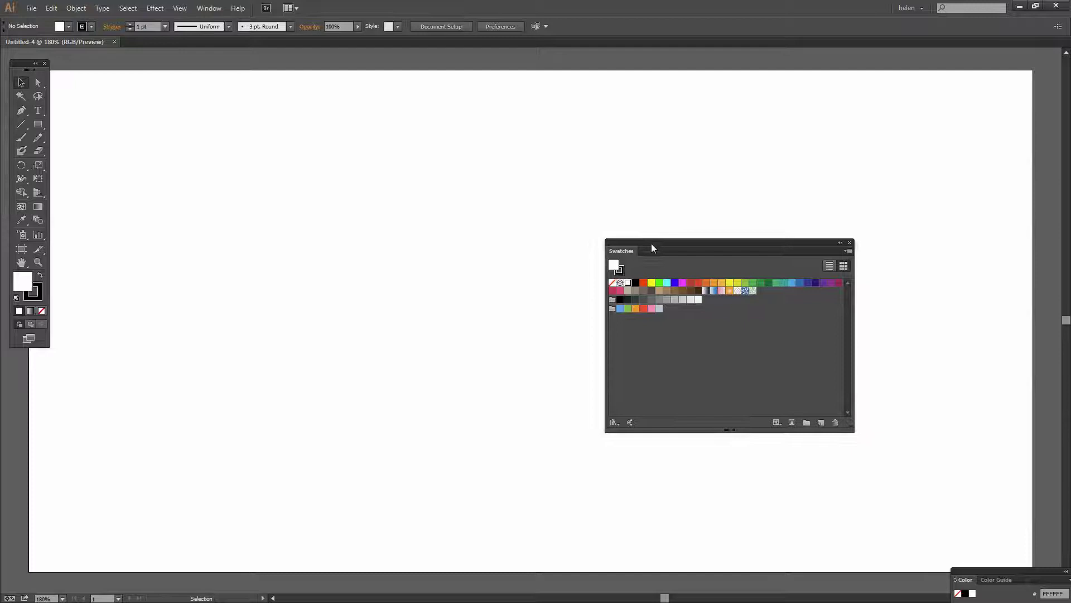
{"action": "left_click_drag", "start_coordinate": [651, 243], "coordinate": [387, 208]}
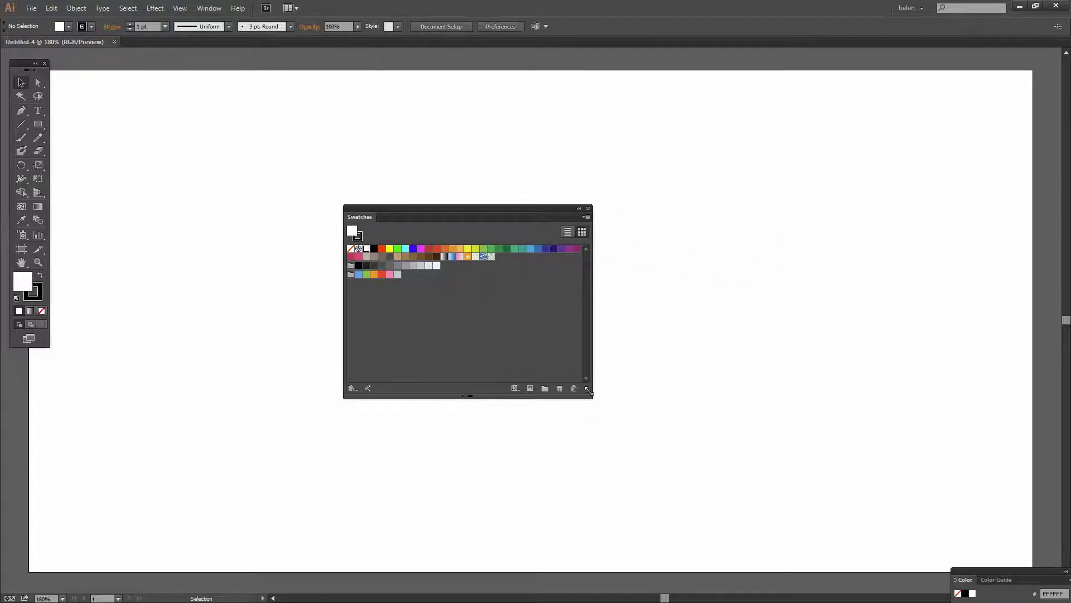
{"action": "left_click_drag", "start_coordinate": [590, 395], "coordinate": [682, 457]}
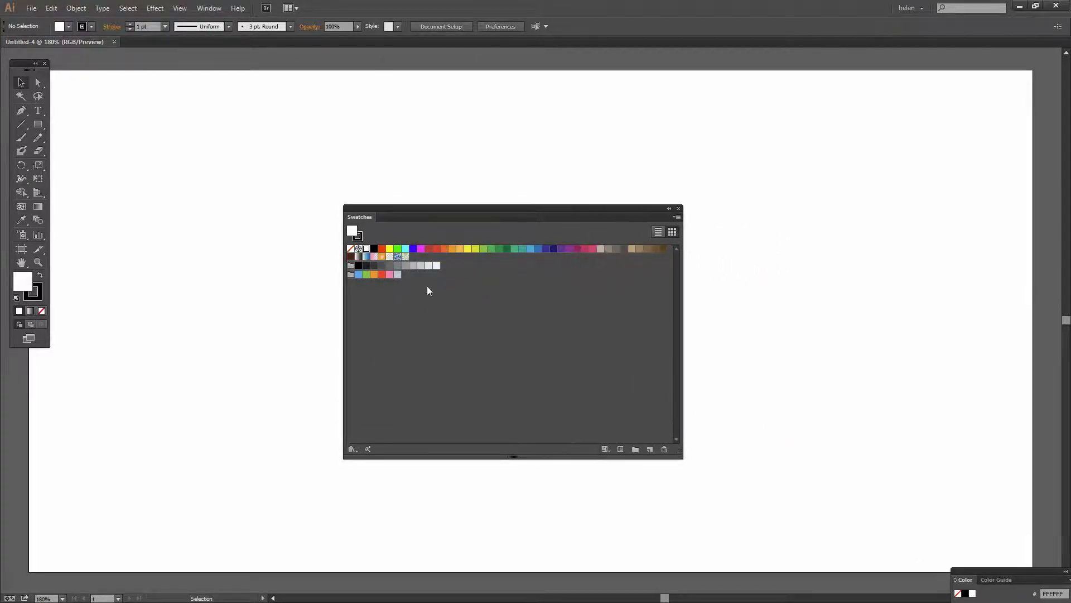
Delete all swatches except None, Registration, White and Black, leaving the fill black.
{"action": "left_click", "coordinate": [383, 249]}
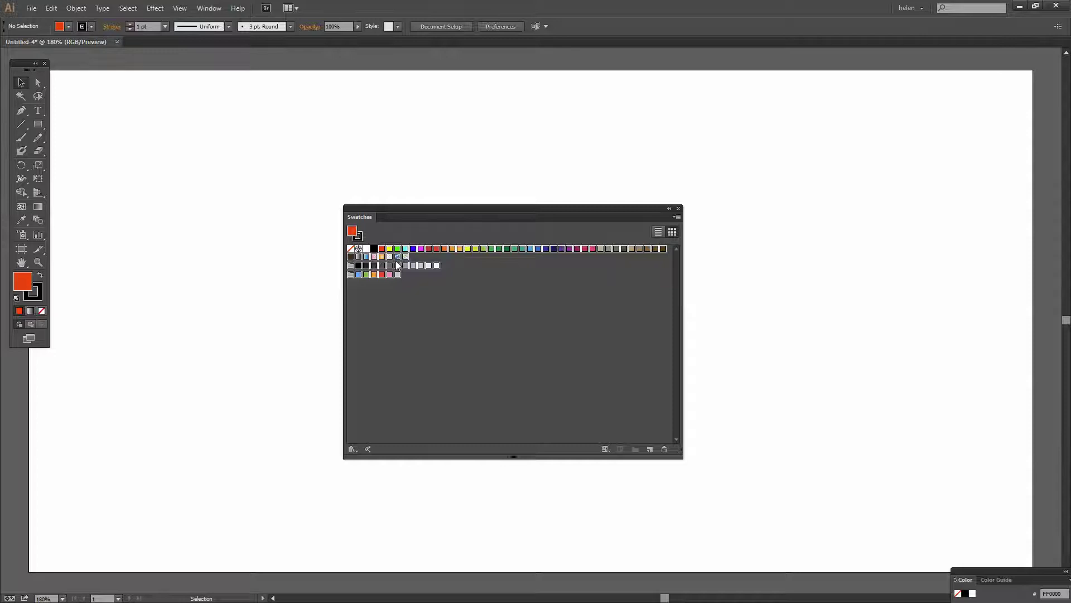
{"action": "left_click_drag", "start_coordinate": [397, 265], "coordinate": [664, 449]}
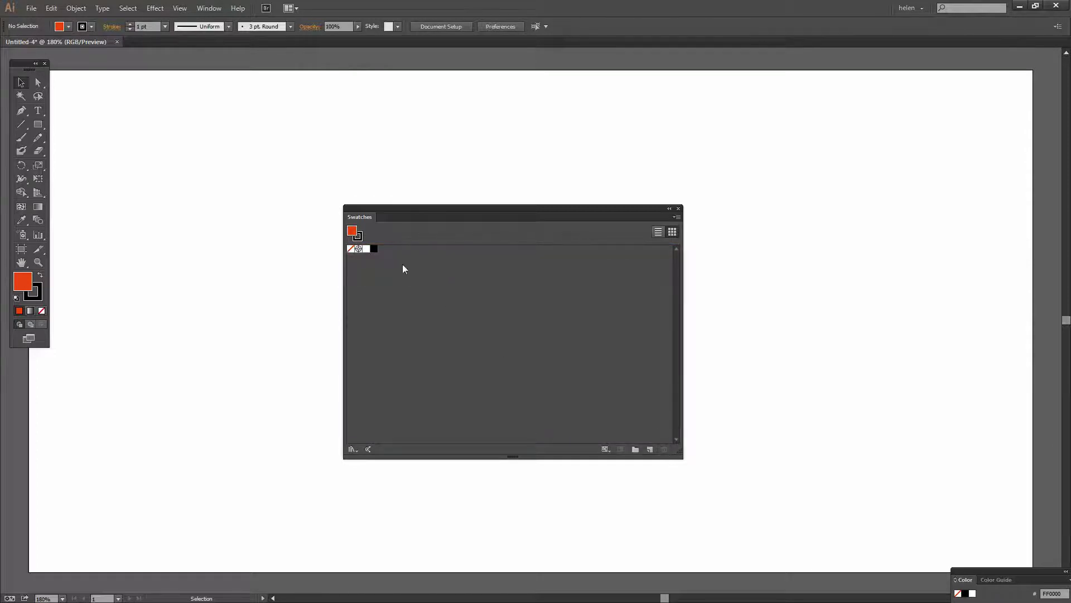
{"action": "left_click", "coordinate": [366, 249]}
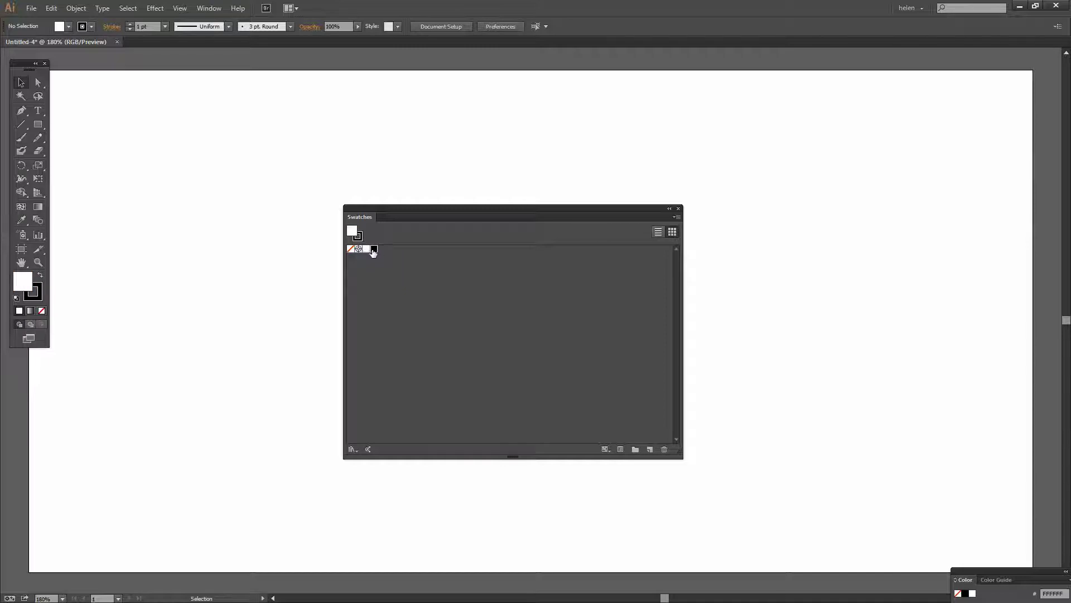
{"action": "left_click", "coordinate": [373, 249]}
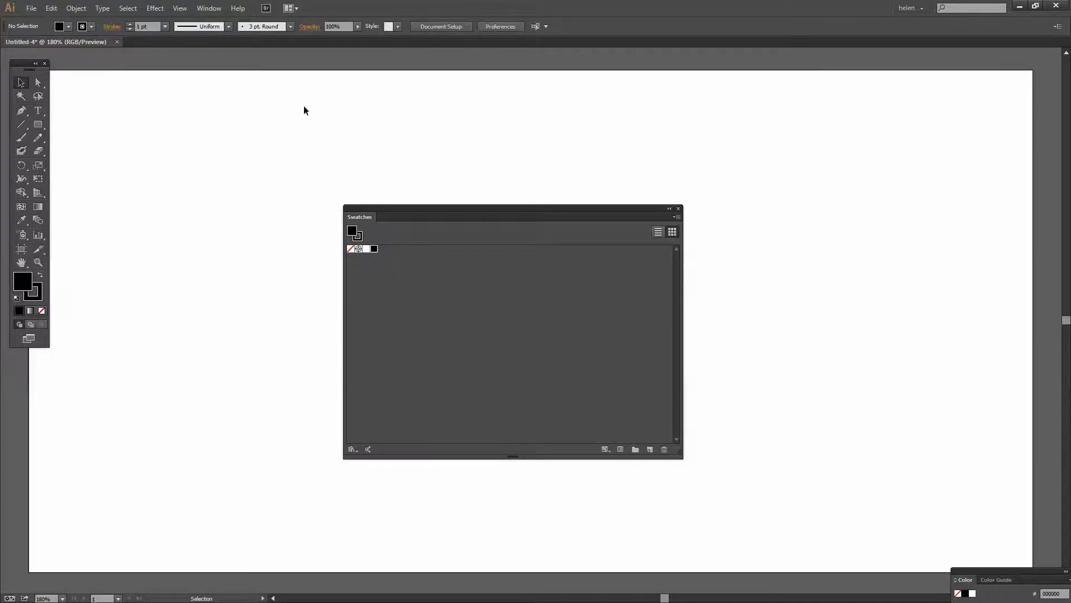
Open the Kuler panel and enlarge it to list more colour themes.
{"action": "left_click", "coordinate": [208, 8]}
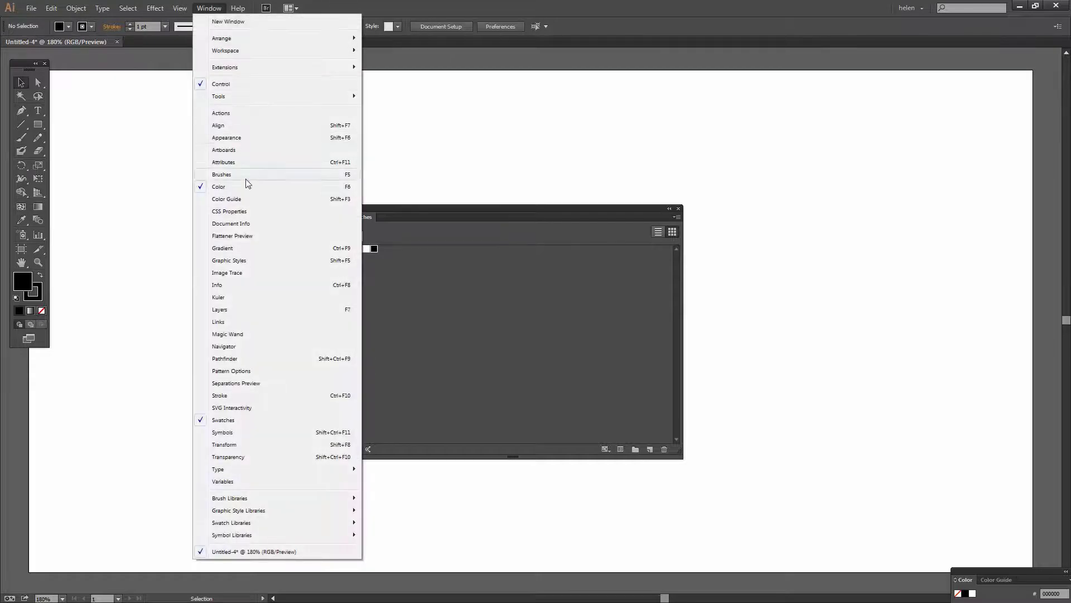
{"action": "left_click", "coordinate": [223, 297]}
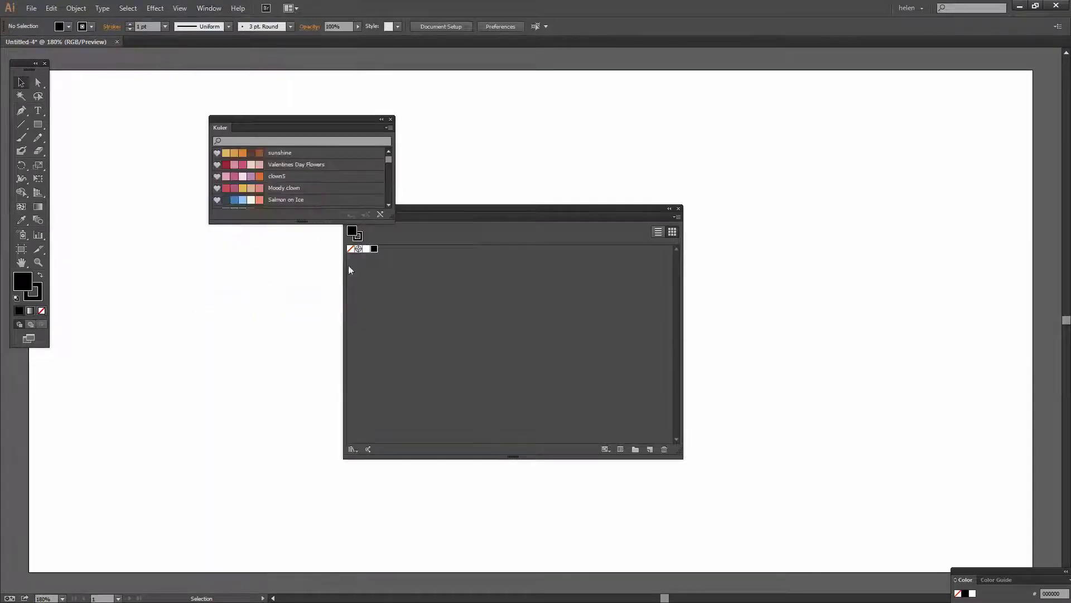
{"action": "left_click_drag", "start_coordinate": [424, 207], "coordinate": [518, 114]}
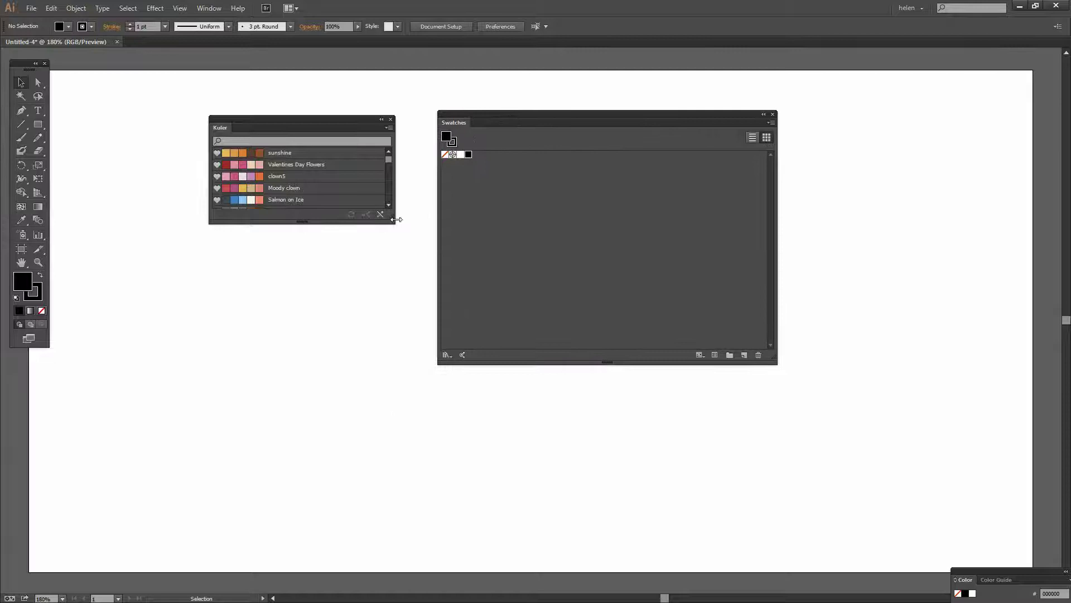
{"action": "left_click_drag", "start_coordinate": [396, 219], "coordinate": [434, 455]}
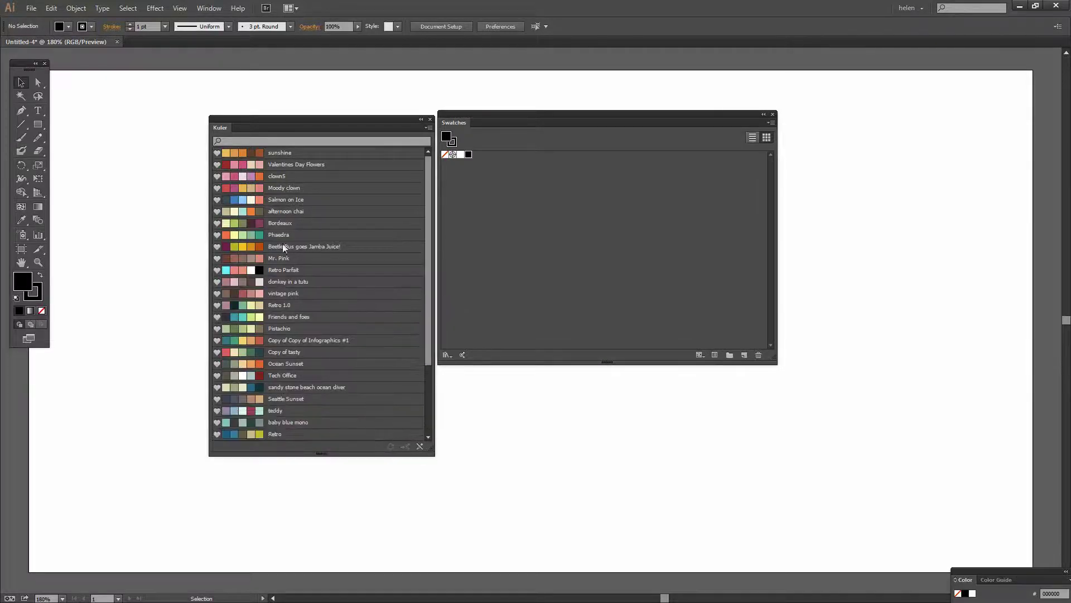
{"action": "left_click_drag", "start_coordinate": [258, 119], "coordinate": [192, 115]}
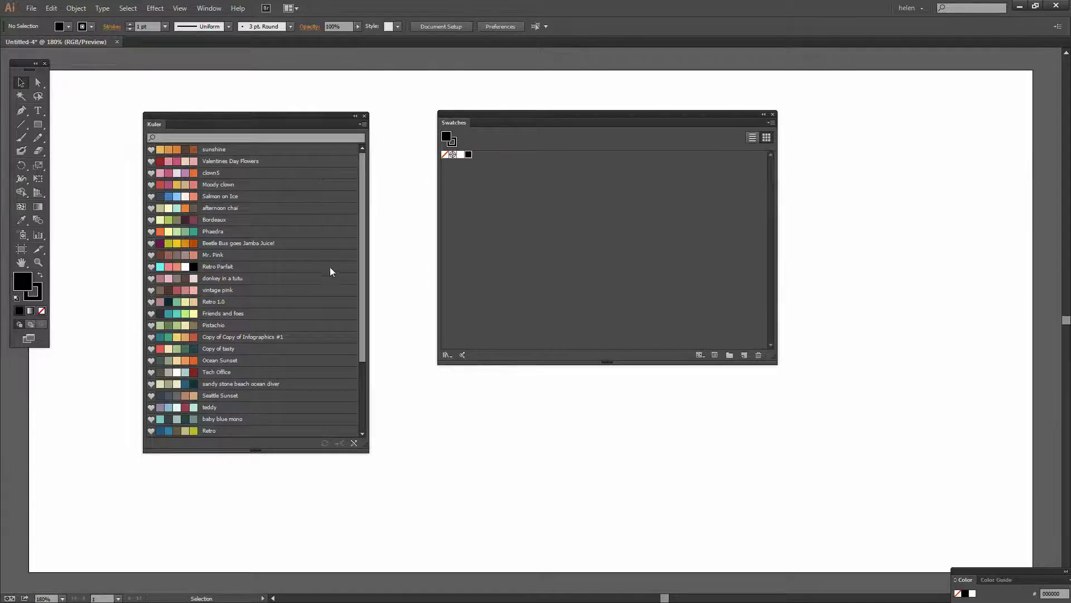
Add the teddy, Tech Office and Retro themes to the swatches, then close the Kuler panel.
{"action": "left_click", "coordinate": [245, 407]}
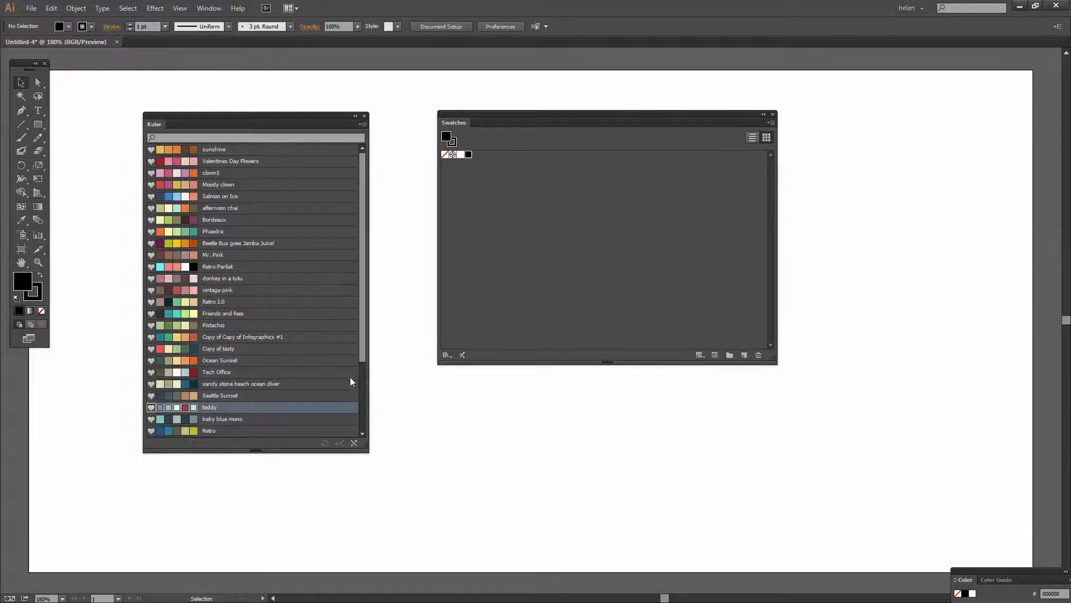
{"action": "left_click", "coordinate": [363, 123]}
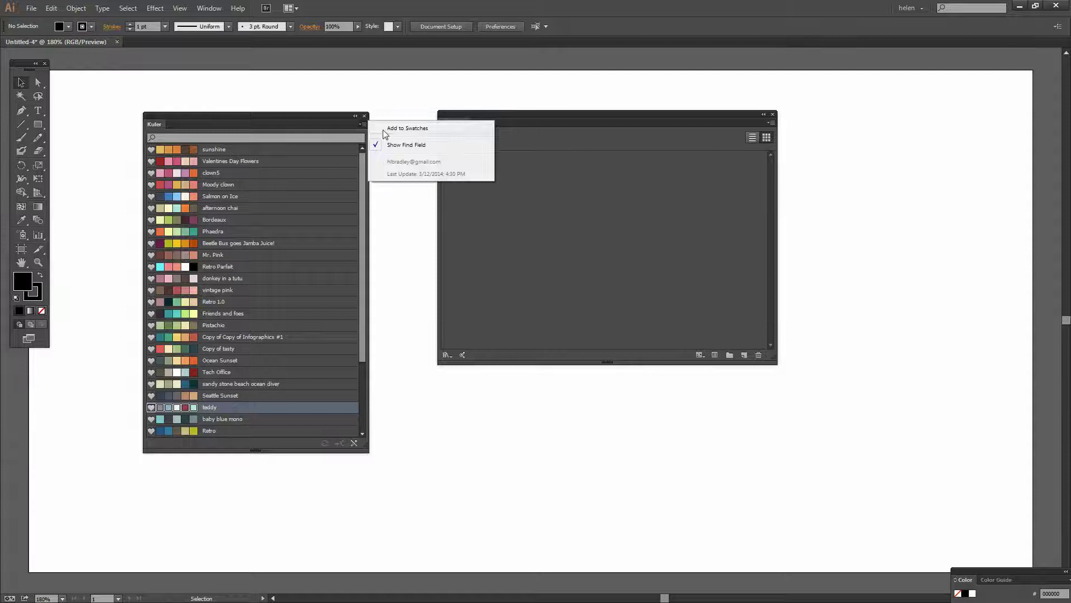
{"action": "left_click", "coordinate": [405, 129]}
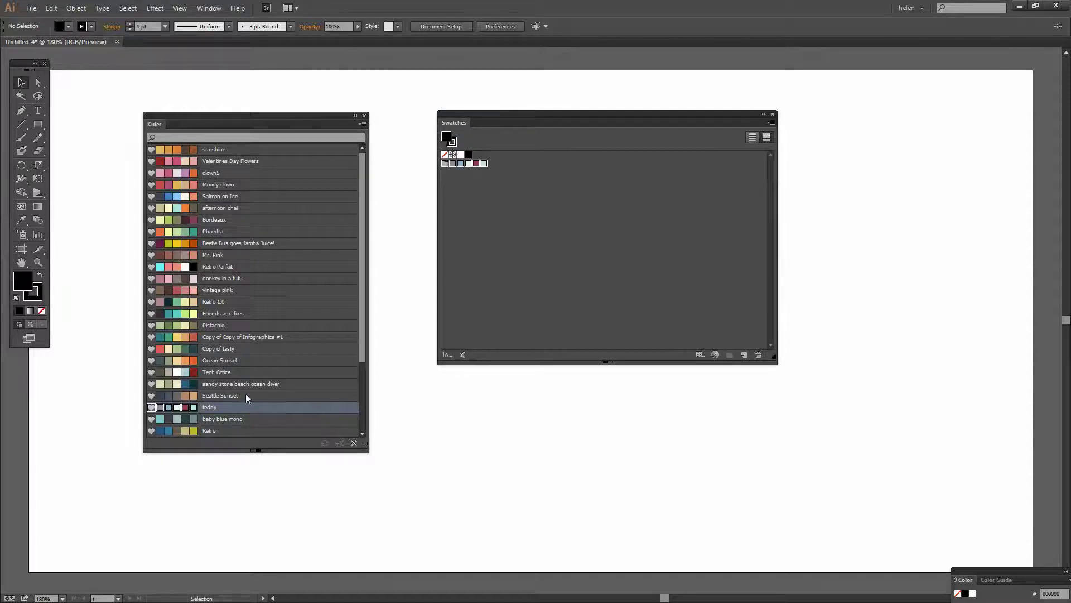
{"action": "left_click", "coordinate": [250, 372]}
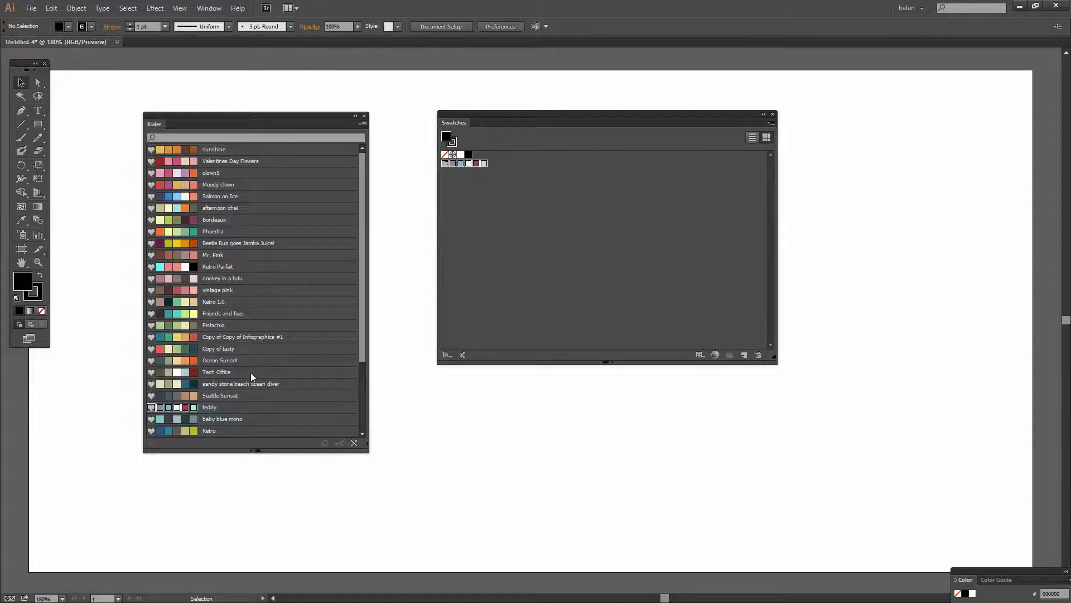
{"action": "left_click", "coordinate": [363, 124]}
{"action": "left_click", "coordinate": [406, 128]}
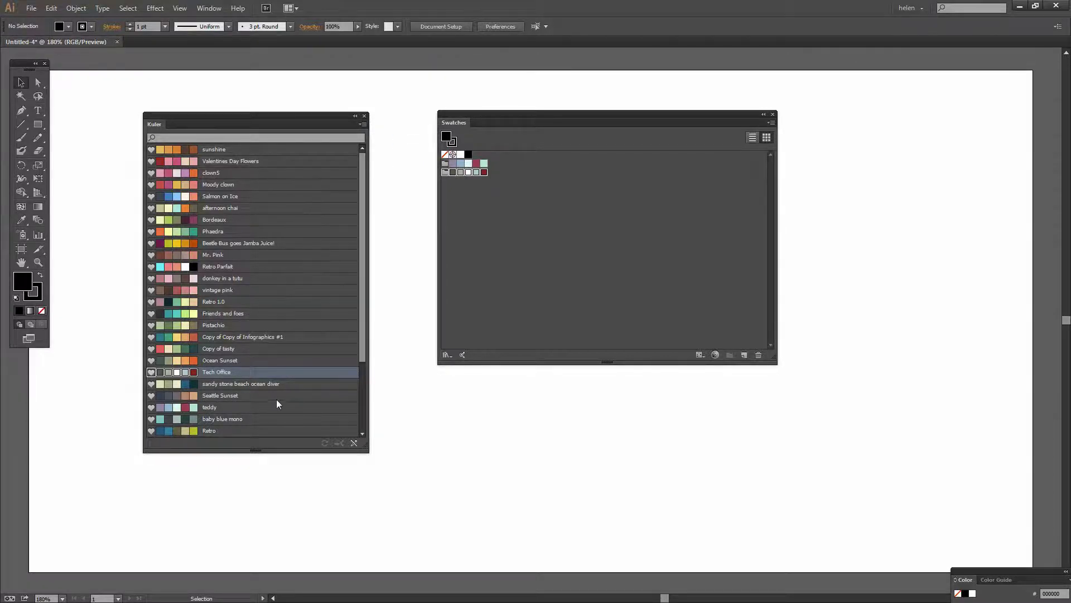
{"action": "left_click", "coordinate": [272, 430]}
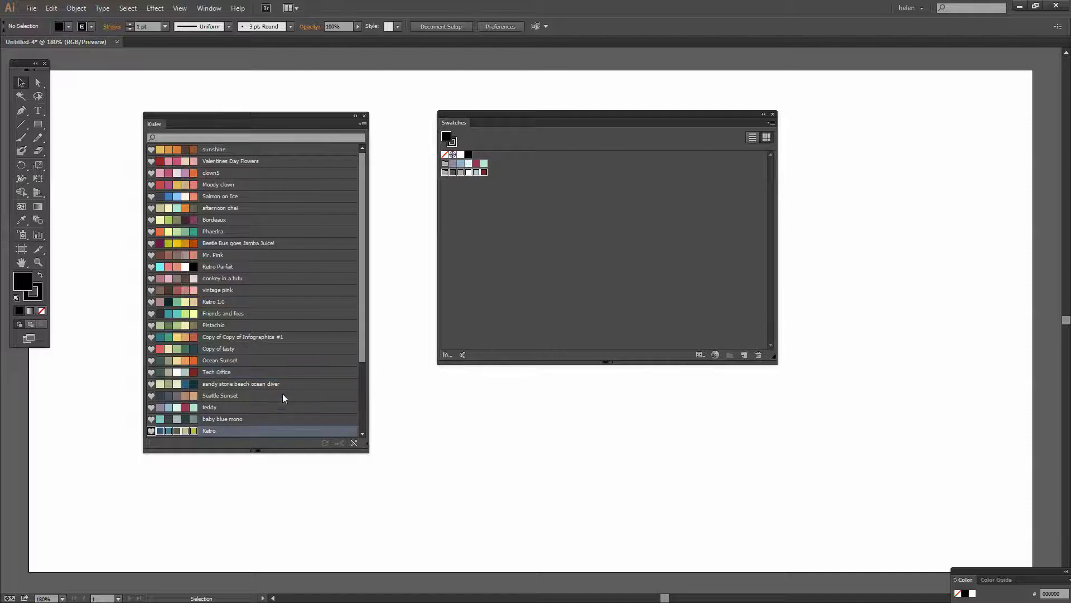
{"action": "left_click", "coordinate": [363, 124]}
{"action": "left_click", "coordinate": [385, 129]}
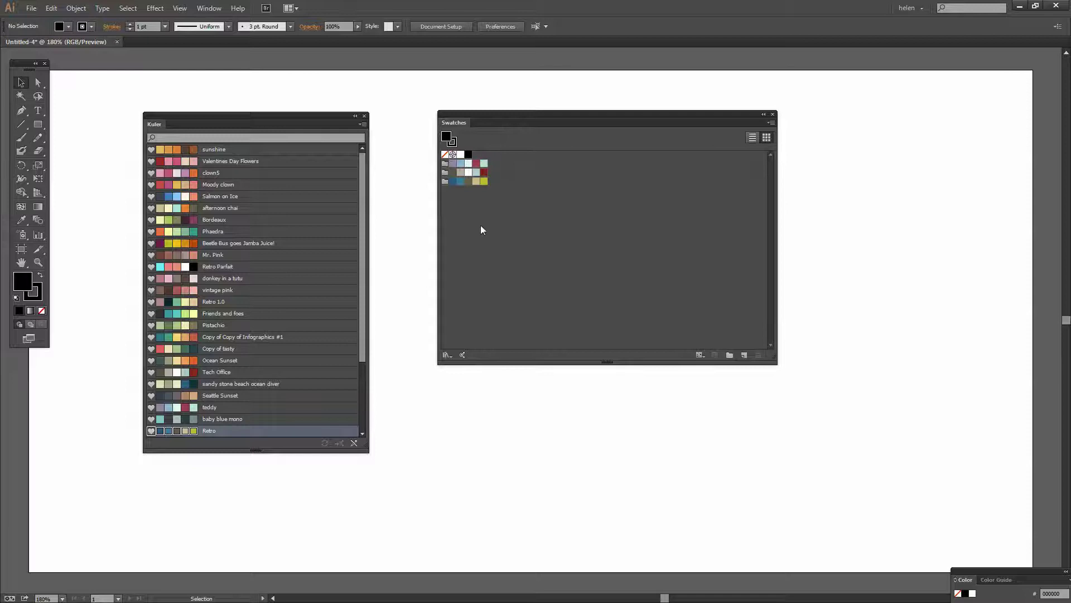
{"action": "left_click_drag", "start_coordinate": [524, 115], "coordinate": [326, 174]}
{"action": "left_click", "coordinate": [365, 117]}
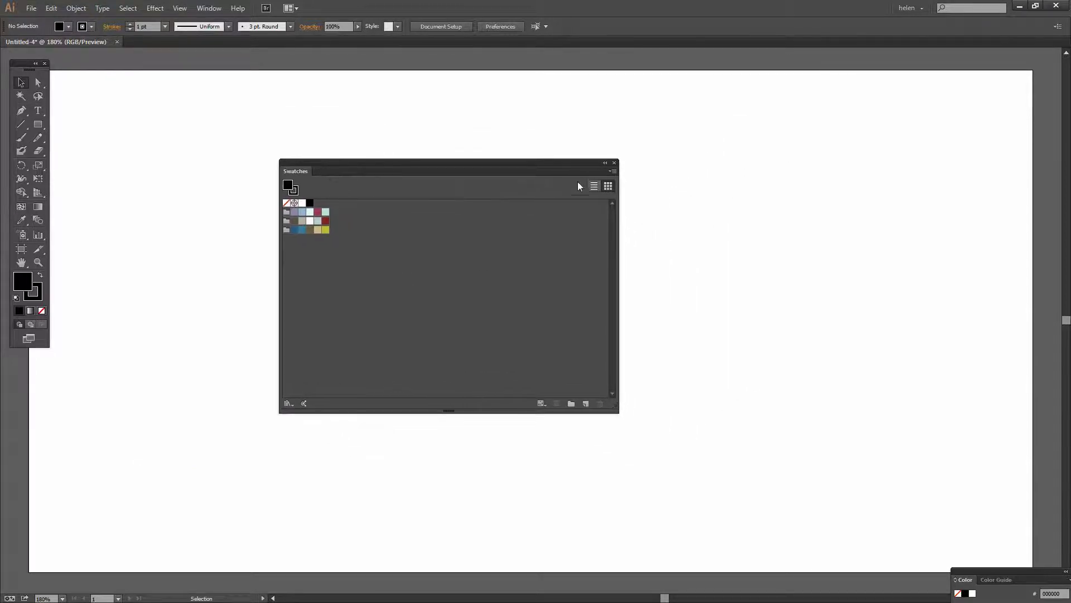
Switch the Swatches panel to Large Thumbnail View.
{"action": "left_click", "coordinate": [612, 171]}
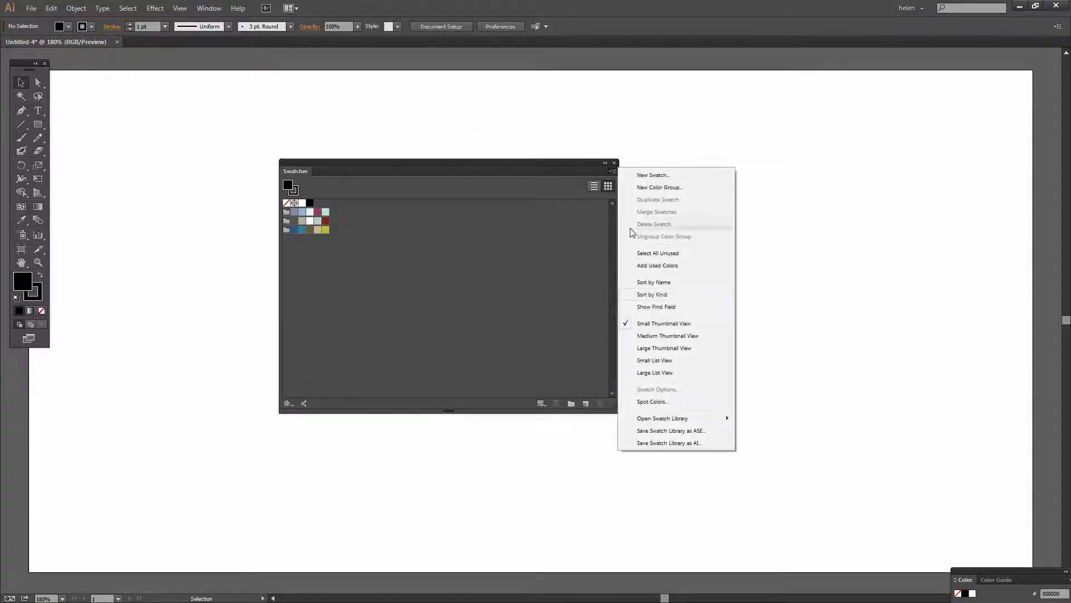
{"action": "left_click", "coordinate": [639, 348]}
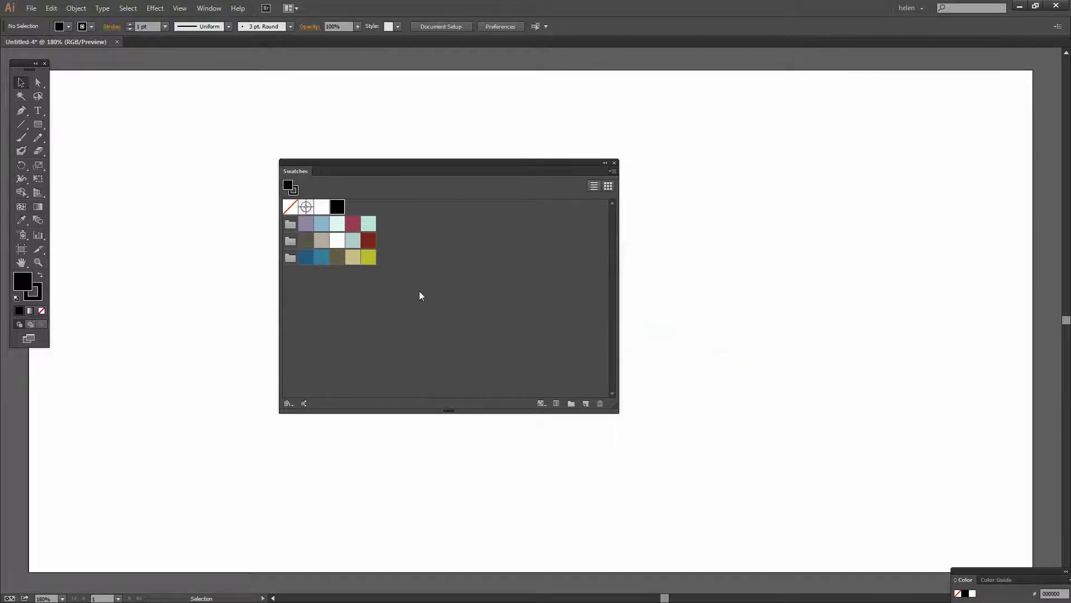
{"action": "left_click", "coordinate": [314, 271]}
Move the dark, dark olive, crimson, teal, light-blue, grey-blue and pale mint swatches into the main row.
{"action": "left_click_drag", "start_coordinate": [307, 249], "coordinate": [356, 207]}
{"action": "left_click_drag", "start_coordinate": [332, 262], "coordinate": [399, 208]}
{"action": "left_click_drag", "start_coordinate": [307, 256], "coordinate": [412, 211]}
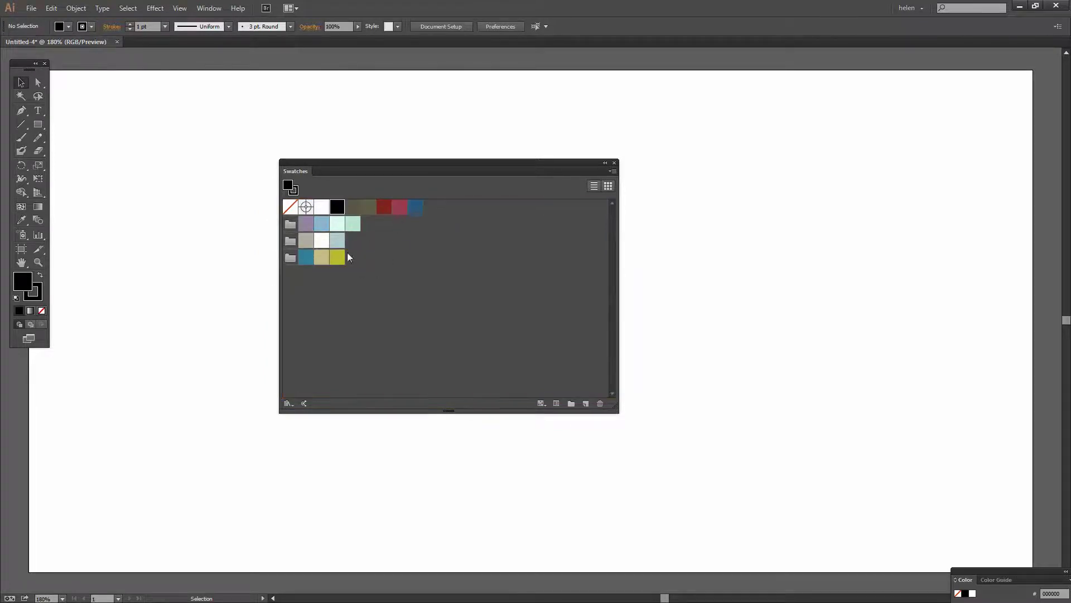
{"action": "double_click", "coordinate": [416, 211]}
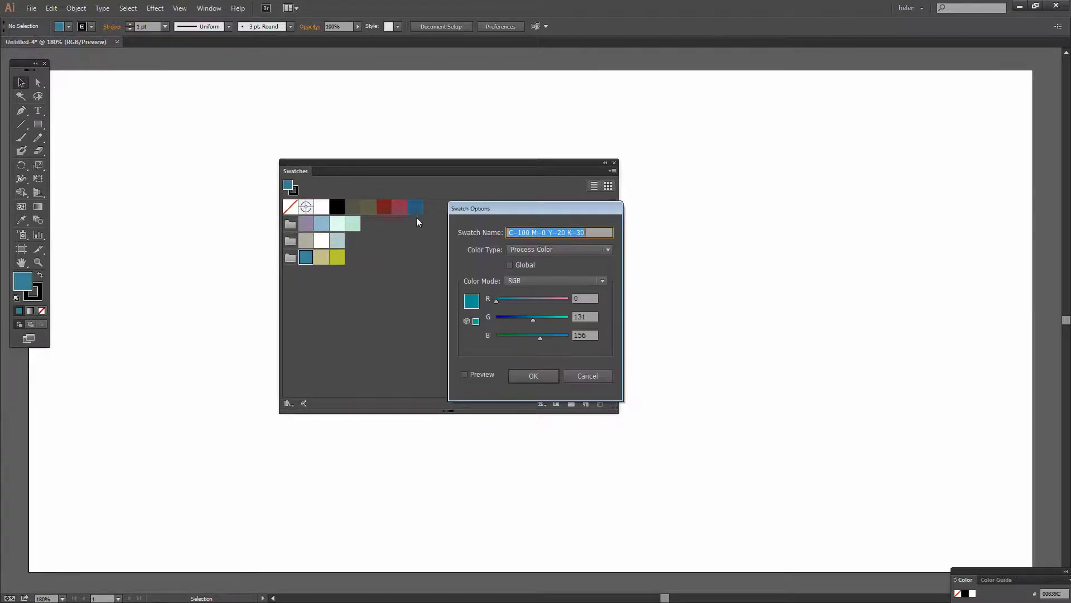
{"action": "left_click", "coordinate": [549, 374]}
{"action": "left_click_drag", "start_coordinate": [307, 258], "coordinate": [422, 219]}
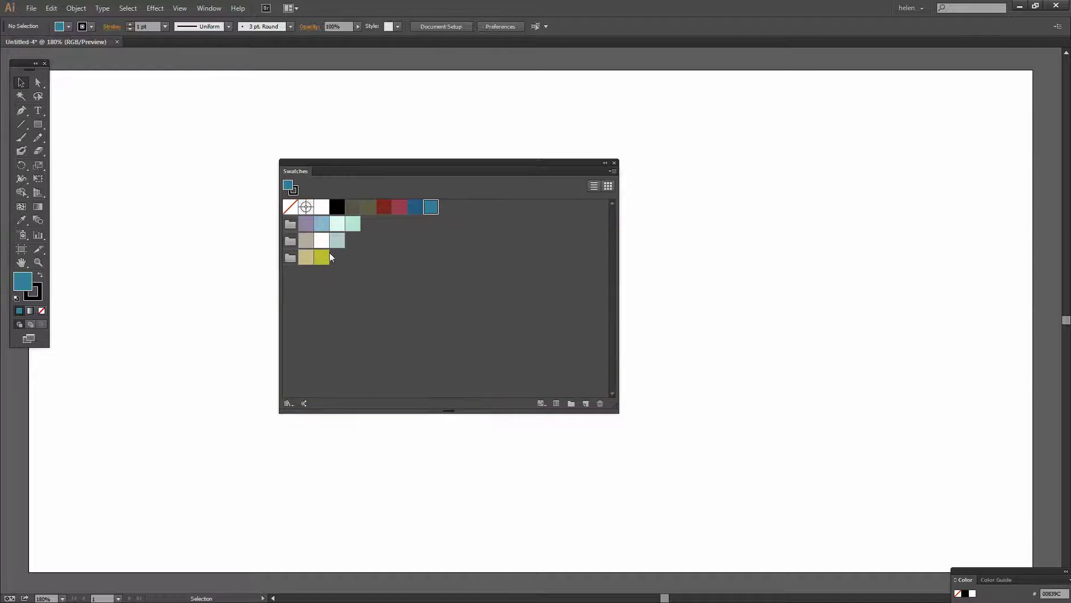
{"action": "mouse_move", "coordinate": [322, 224]}
{"action": "left_mouse_down"}
{"action": "mouse_move", "coordinate": [430, 223]}
{"action": "mouse_move", "coordinate": [447, 209]}
{"action": "left_mouse_up"}
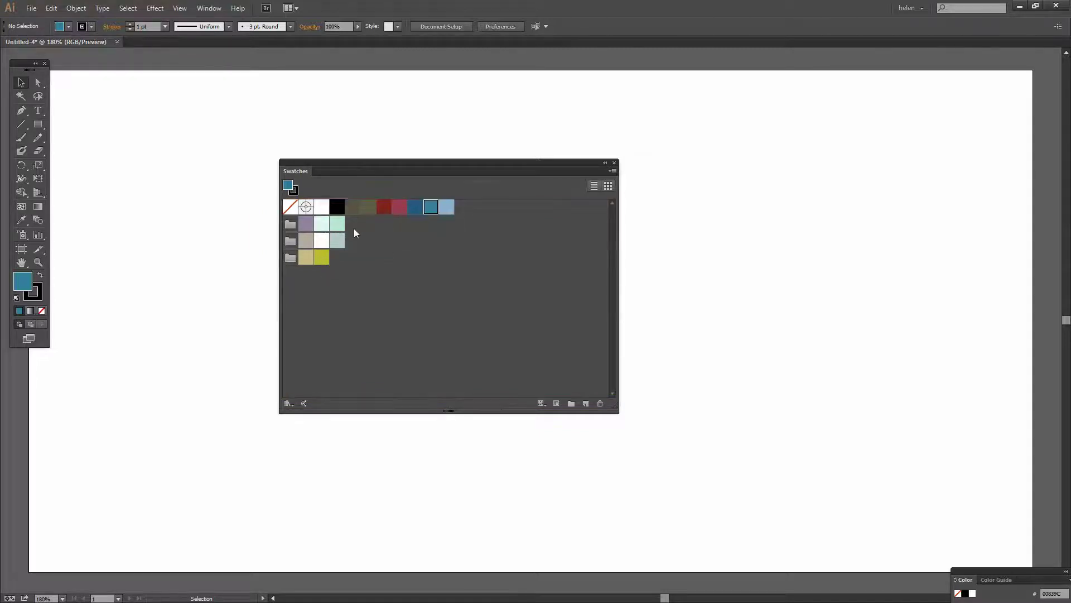
{"action": "left_click_drag", "start_coordinate": [337, 241], "coordinate": [483, 208]}
{"action": "left_click_drag", "start_coordinate": [322, 225], "coordinate": [492, 206]}
Delete the duplicate white swatch and move the purple, grey and tan swatches into the main row.
{"action": "left_click", "coordinate": [321, 240]}
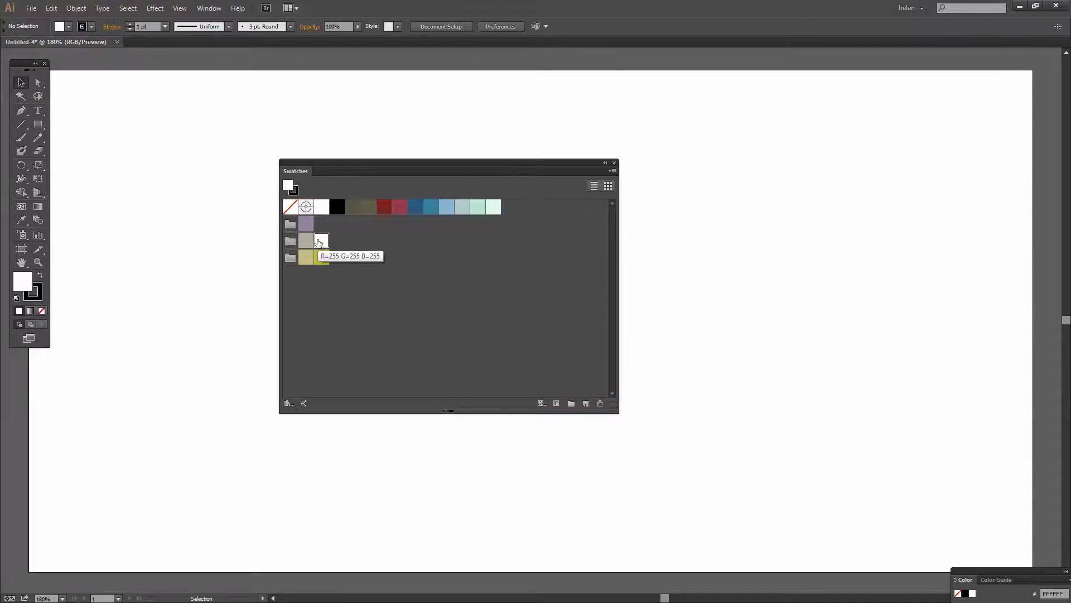
{"action": "left_click", "coordinate": [600, 403]}
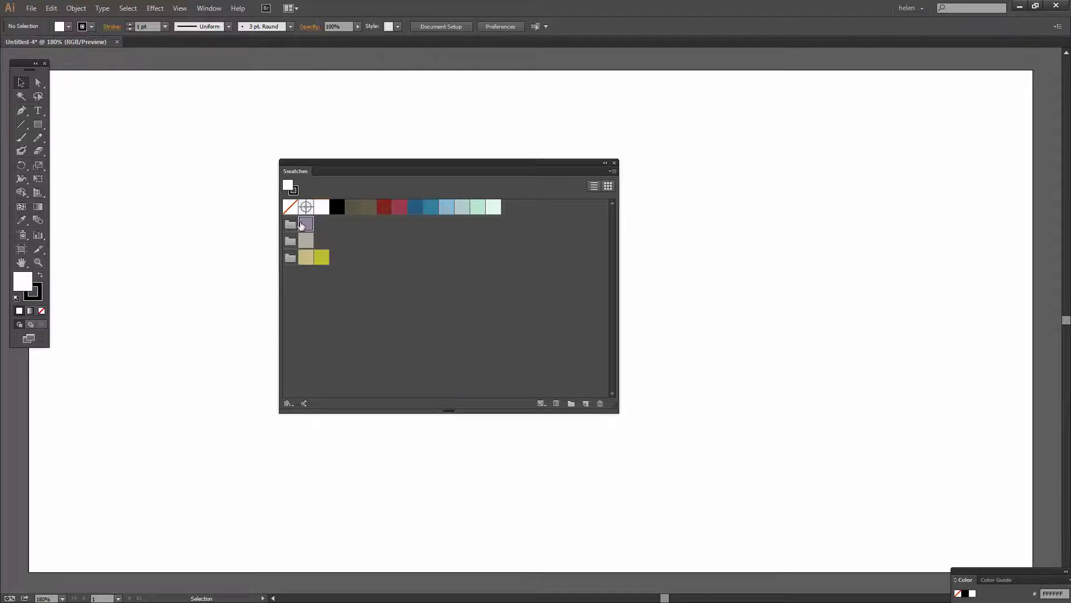
{"action": "left_click_drag", "start_coordinate": [302, 225], "coordinate": [494, 210]}
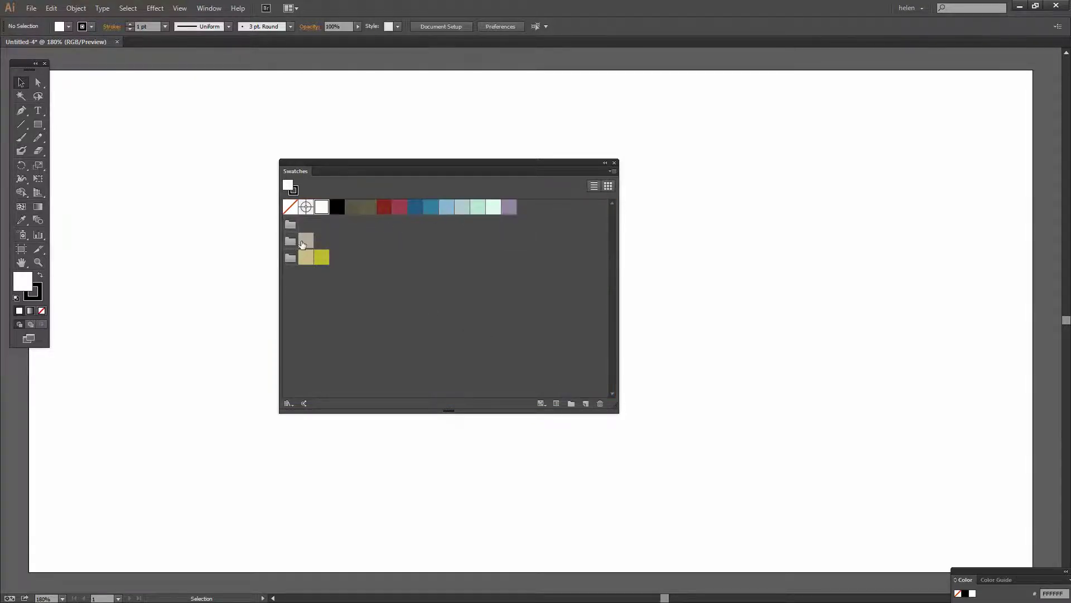
{"action": "left_click_drag", "start_coordinate": [302, 244], "coordinate": [524, 208]}
{"action": "left_click", "coordinate": [306, 258]}
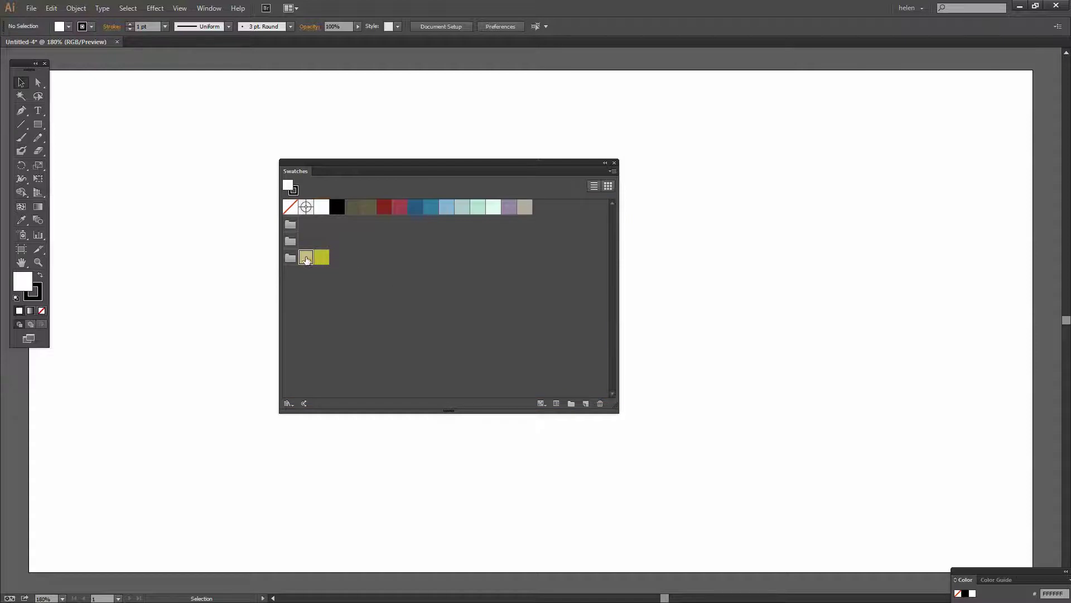
{"action": "left_click_drag", "start_coordinate": [306, 258], "coordinate": [546, 208]}
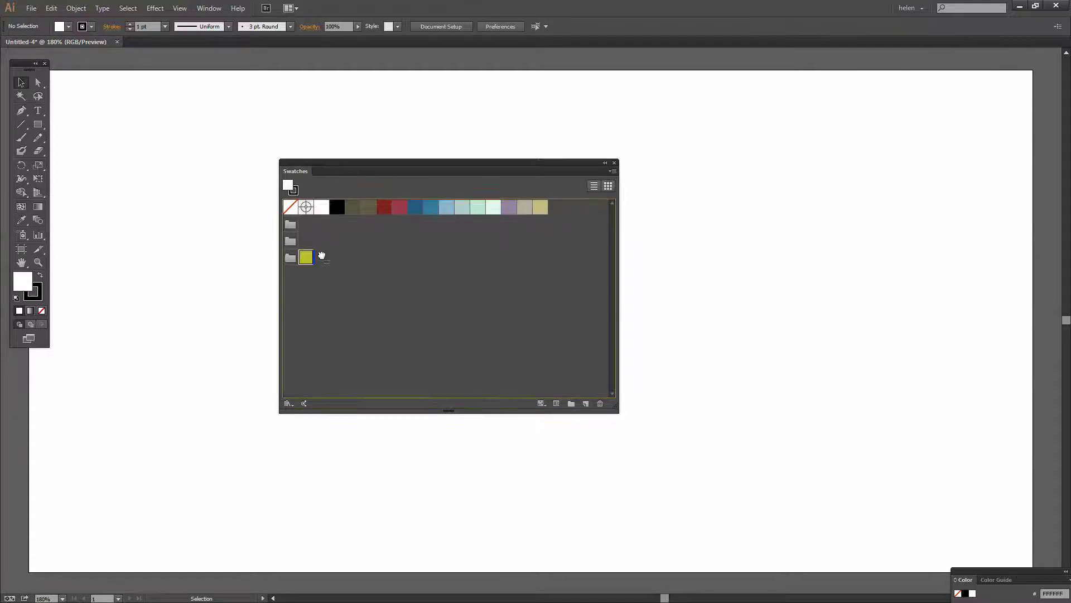
Move the yellow swatch into the main row and delete the three empty colour groups.
{"action": "left_click_drag", "start_coordinate": [321, 255], "coordinate": [536, 207]}
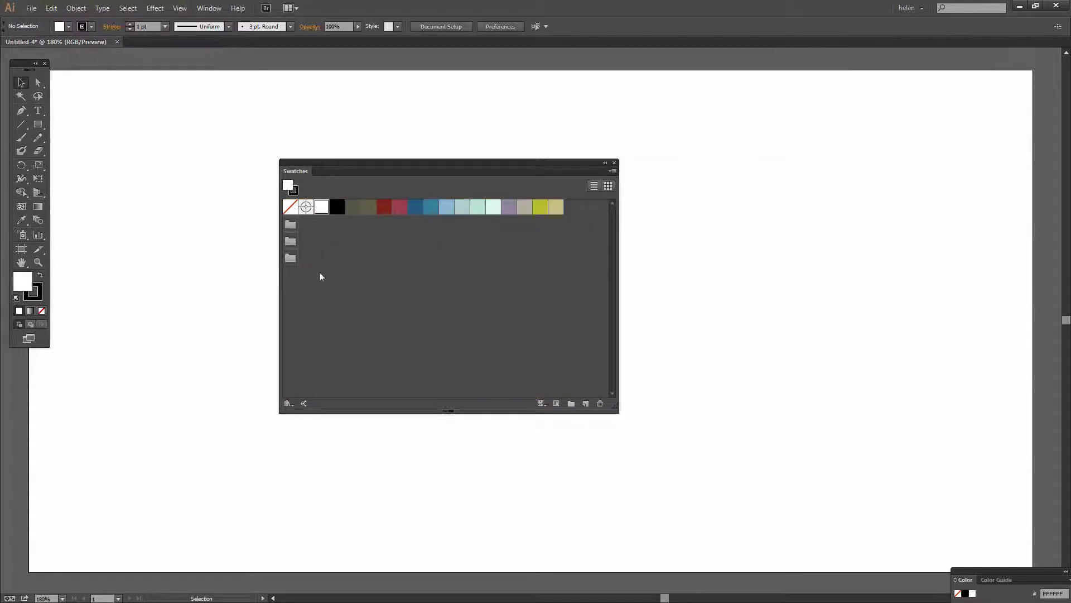
{"action": "left_click", "coordinate": [290, 223]}
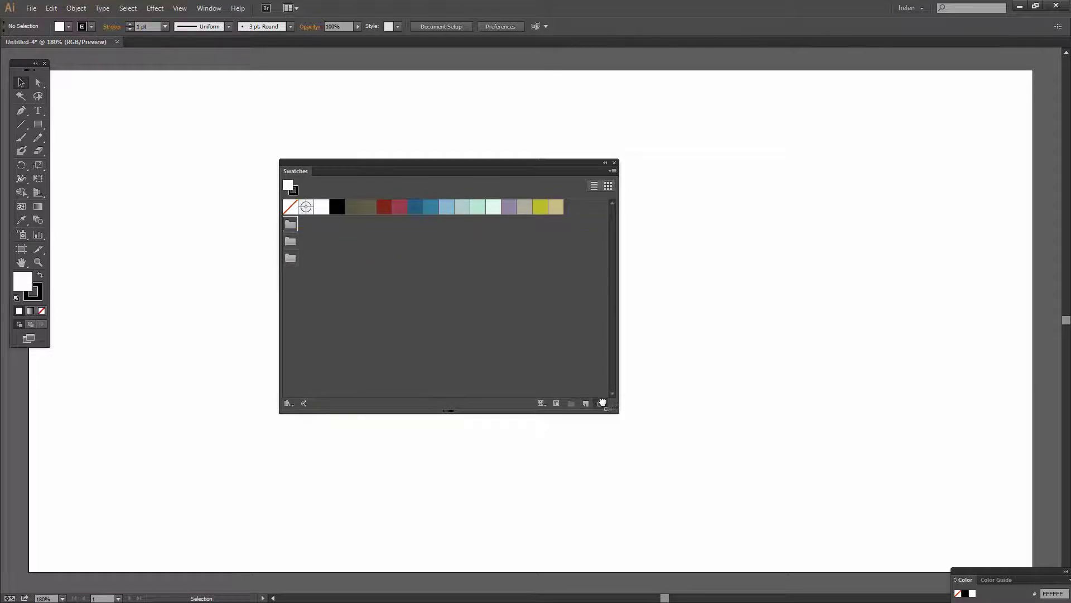
{"action": "left_click_drag", "start_coordinate": [602, 401], "coordinate": [600, 403]}
{"action": "left_click_drag", "start_coordinate": [294, 230], "coordinate": [582, 400]}
{"action": "left_click_drag", "start_coordinate": [290, 224], "coordinate": [600, 402]}
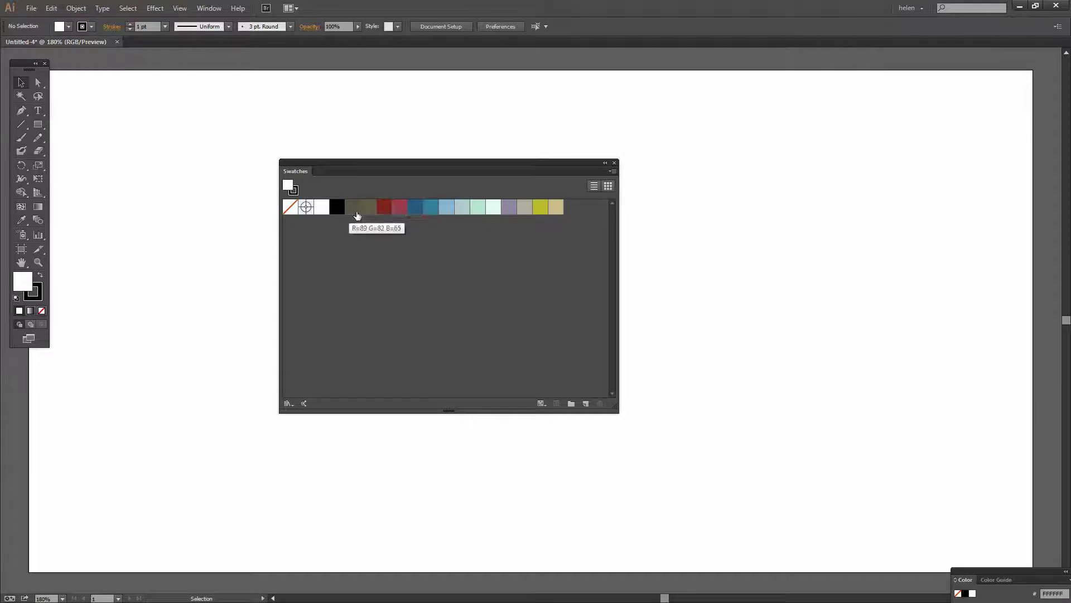
{"action": "left_click_drag", "start_coordinate": [370, 168], "coordinate": [319, 169]}
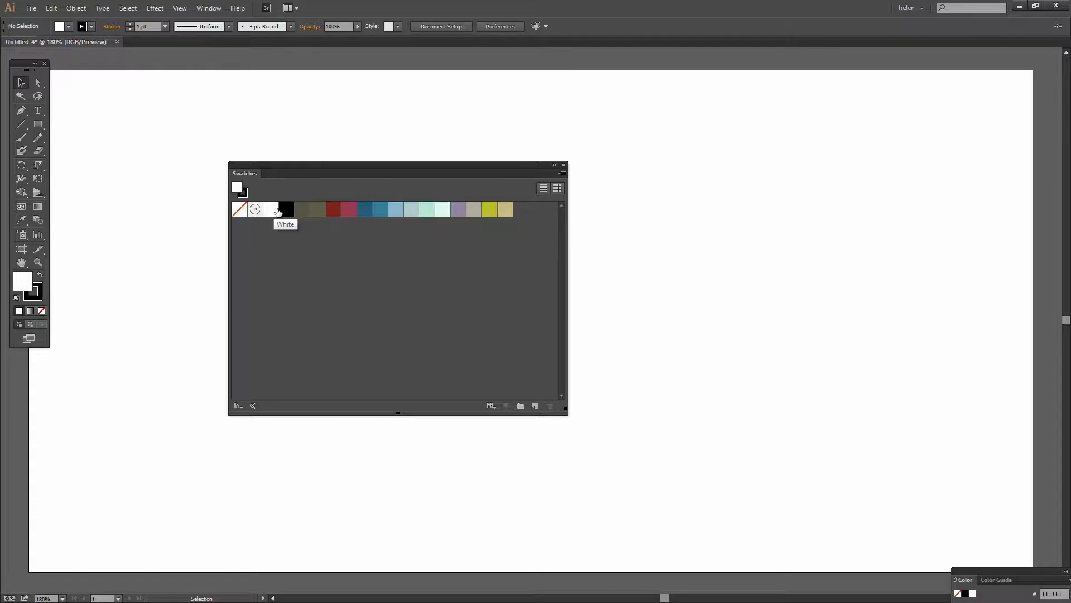
Make every custom swatch, from the first olive to the last, a Global colour.
{"action": "left_click", "coordinate": [302, 210]}
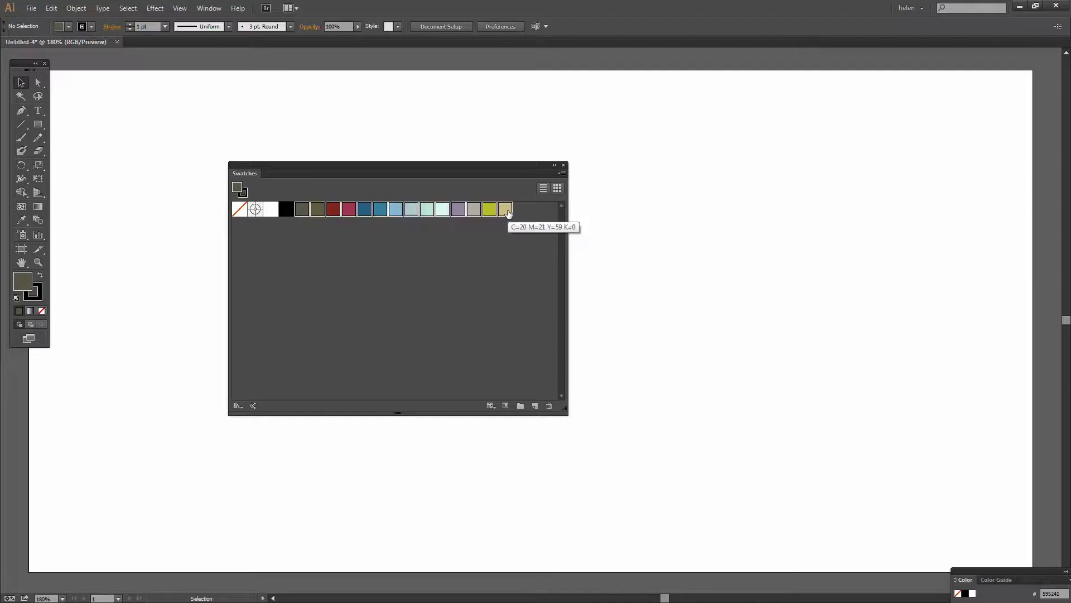
{"action": "left_click", "coordinate": [286, 210]}
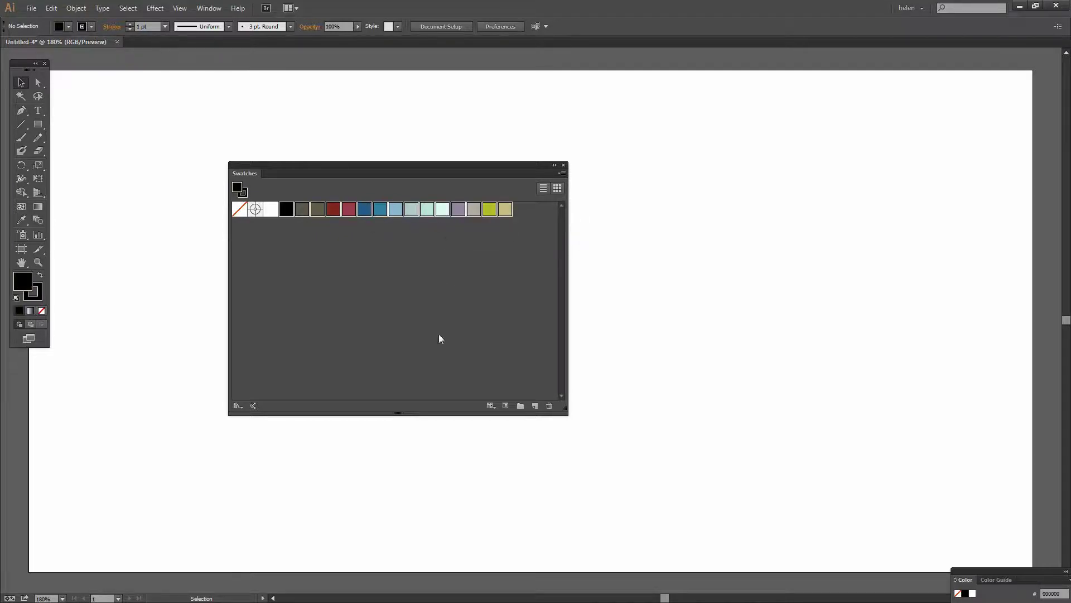
{"action": "left_click", "coordinate": [506, 406]}
{"action": "left_click", "coordinate": [341, 351]}
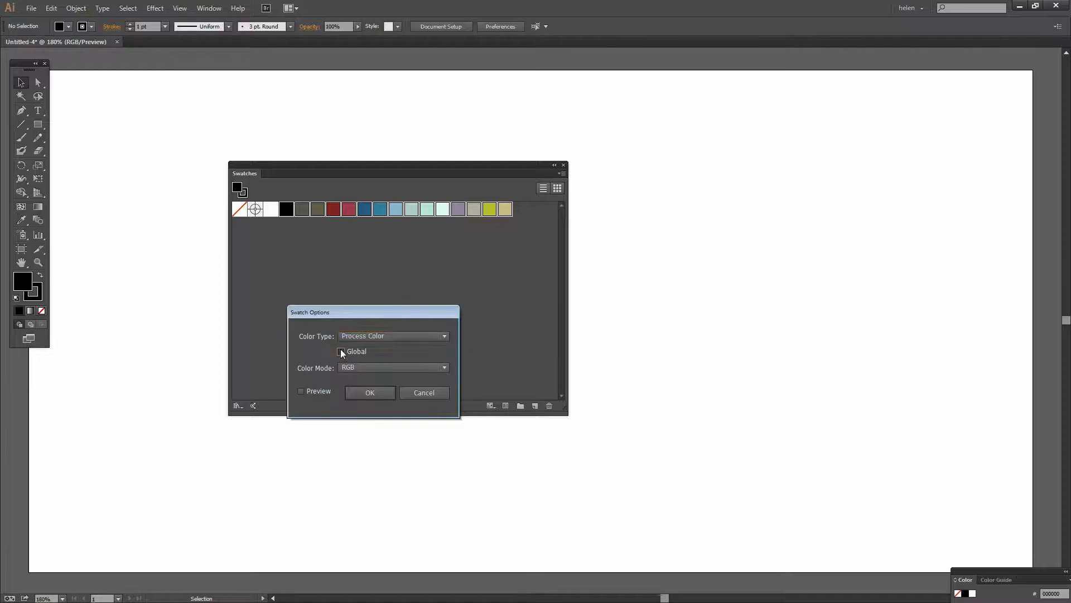
{"action": "left_click", "coordinate": [365, 393]}
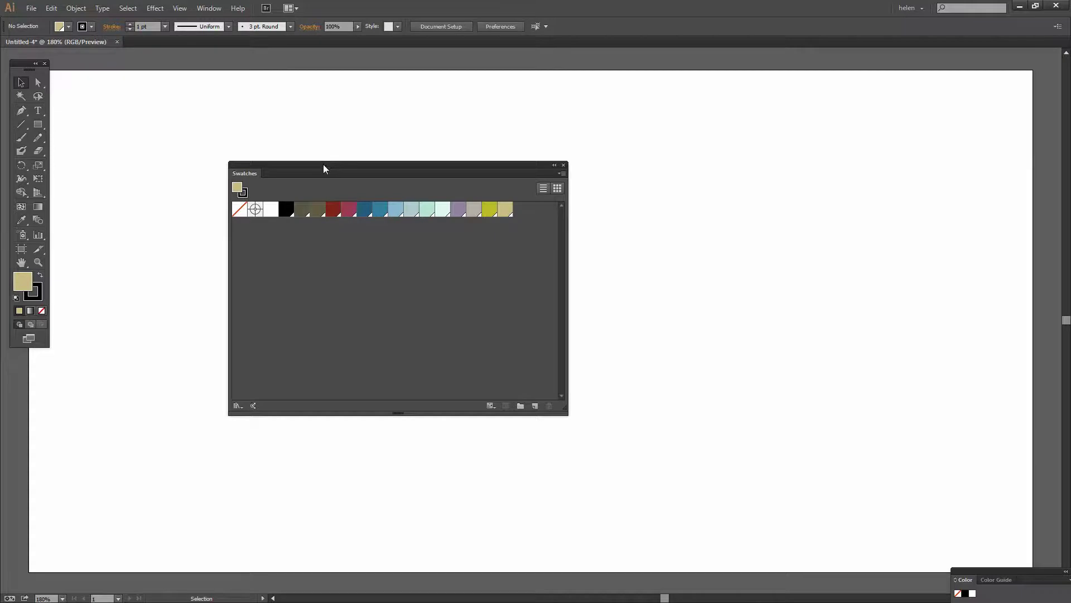
Shrink and reposition the Swatches panel to fit the single swatch row.
{"action": "left_click_drag", "start_coordinate": [323, 166], "coordinate": [479, 155]}
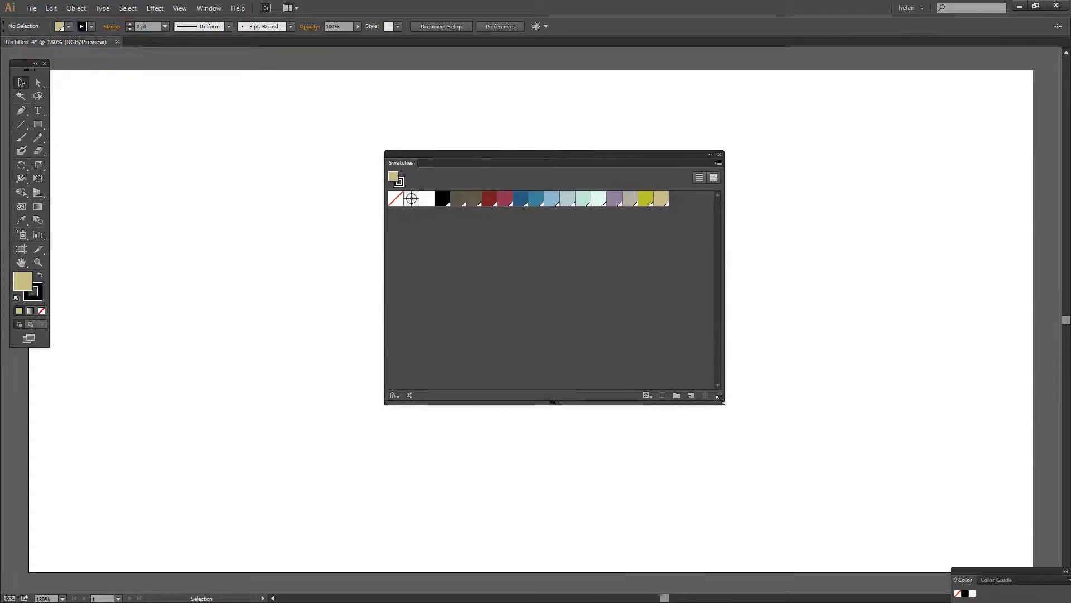
{"action": "left_click_drag", "start_coordinate": [719, 398], "coordinate": [690, 294]}
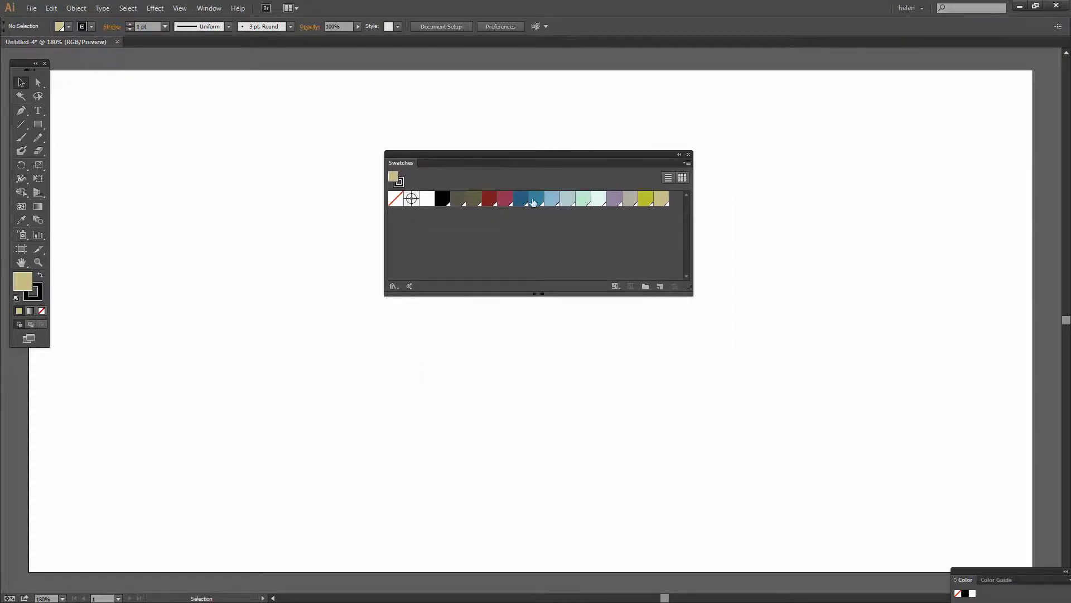
{"action": "left_click_drag", "start_coordinate": [460, 156], "coordinate": [606, 221]}
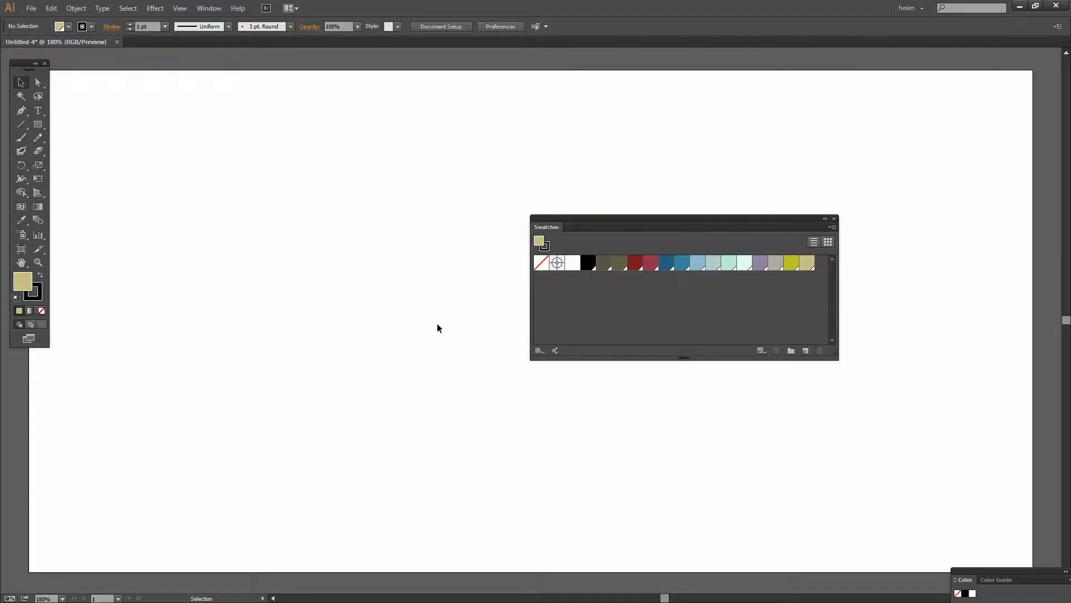
Start Save As and browse to the AppData > Roaming > Adobe folder.
{"action": "left_click", "coordinate": [30, 8]}
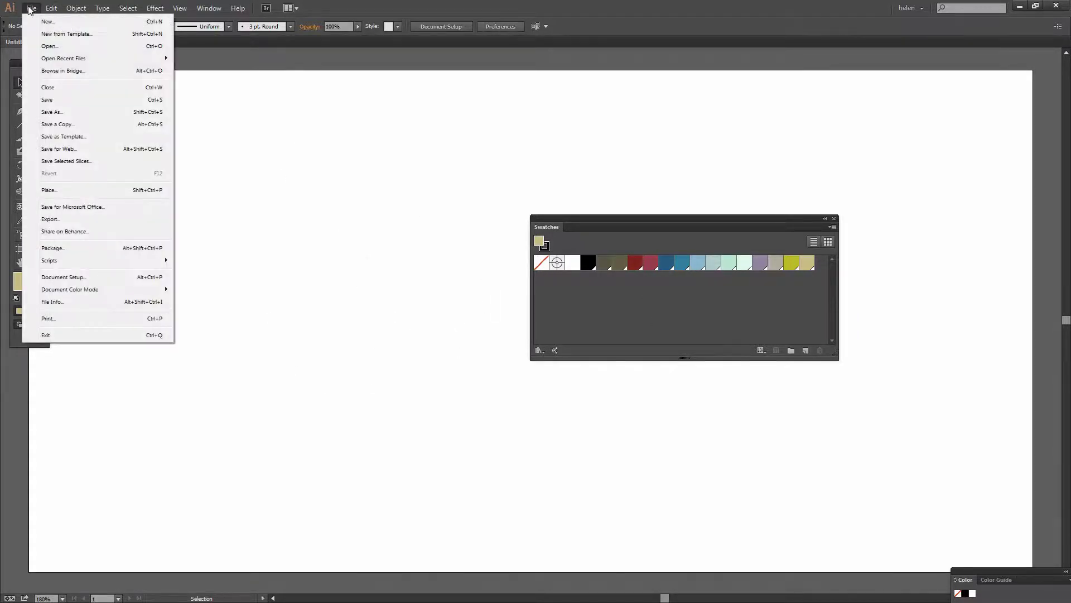
{"action": "left_click", "coordinate": [52, 112]}
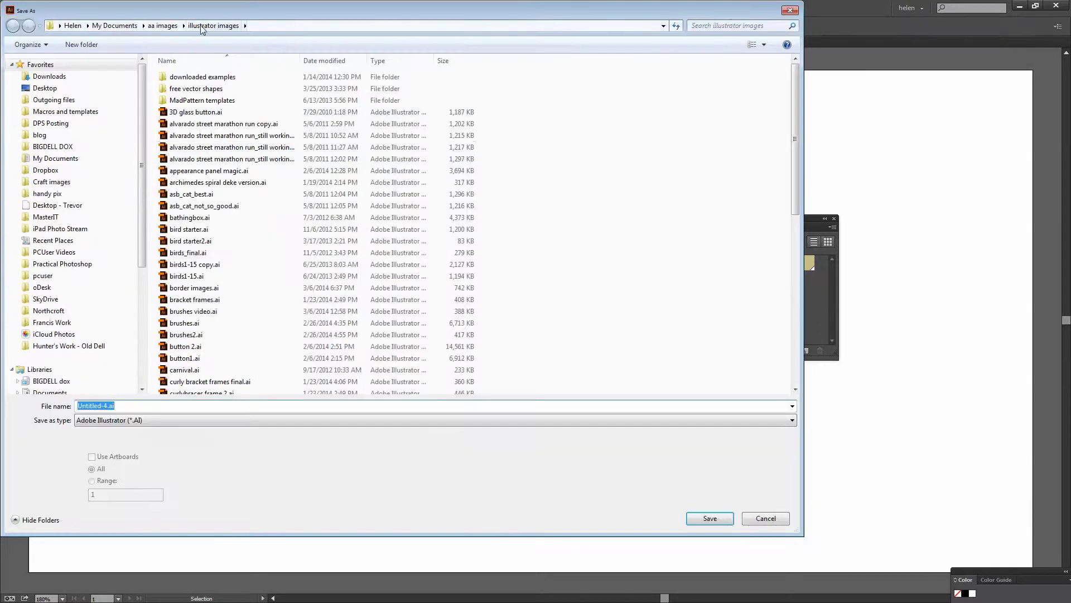
{"action": "left_click_drag", "start_coordinate": [156, 13], "coordinate": [266, 97]}
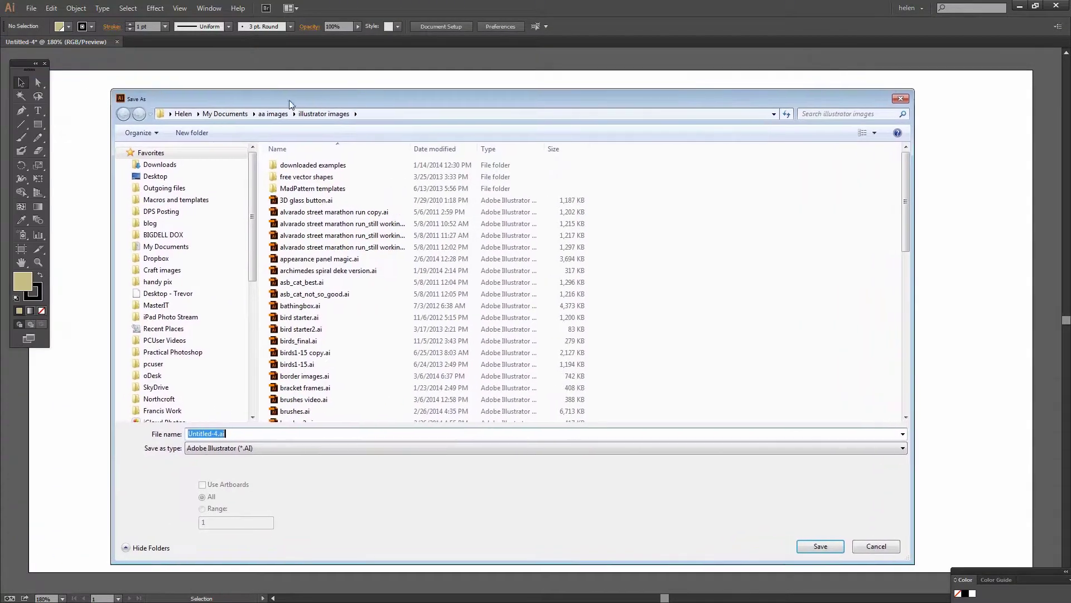
{"action": "left_click", "coordinate": [184, 114]}
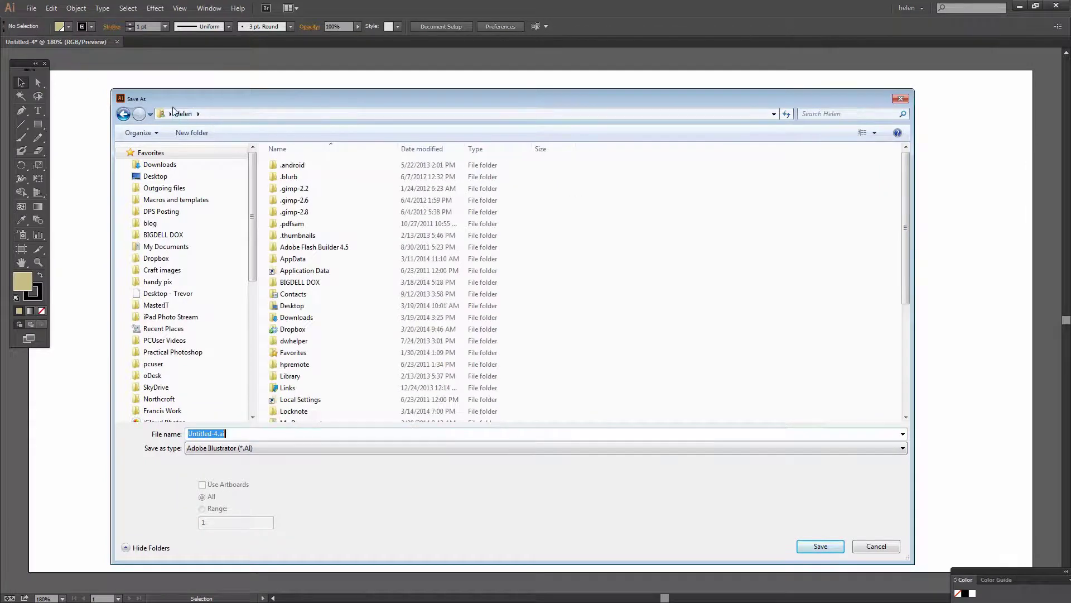
{"action": "double_click", "coordinate": [295, 260]}
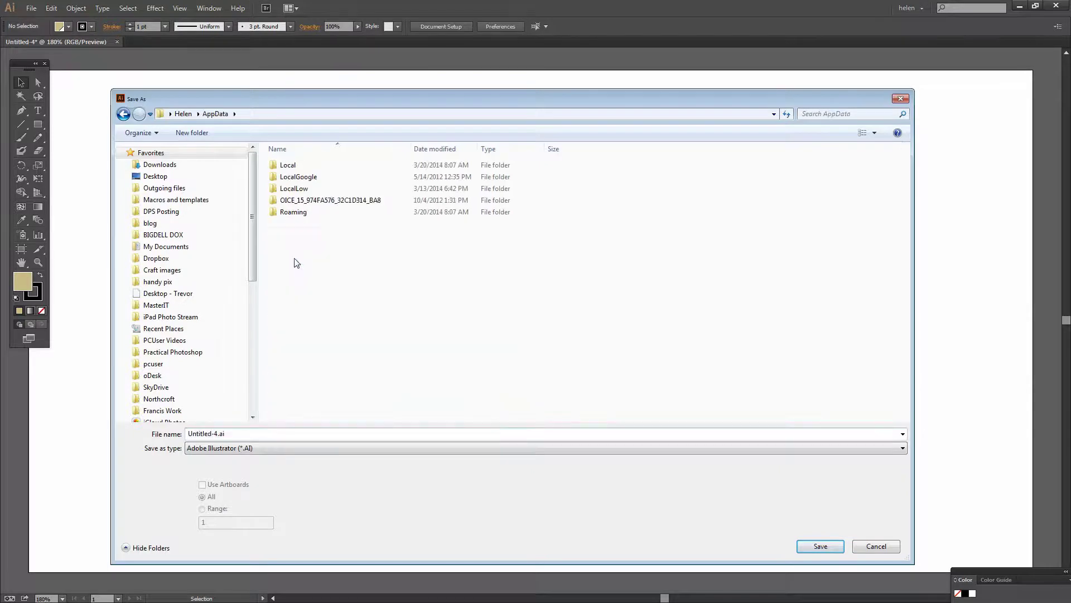
{"action": "left_click", "coordinate": [291, 214]}
{"action": "left_click", "coordinate": [290, 213]}
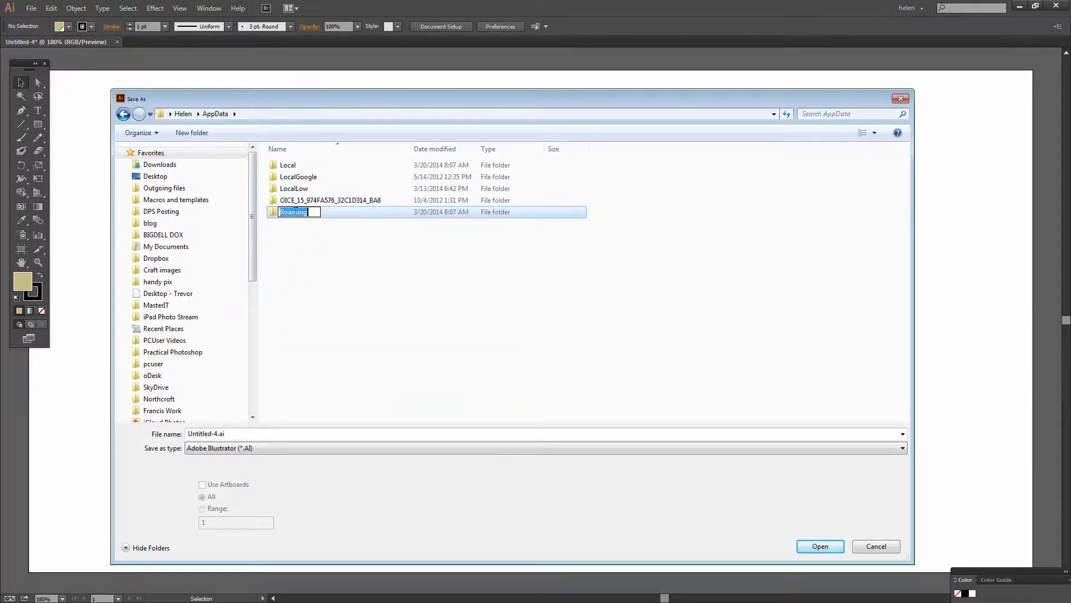
{"action": "double_click", "coordinate": [270, 213]}
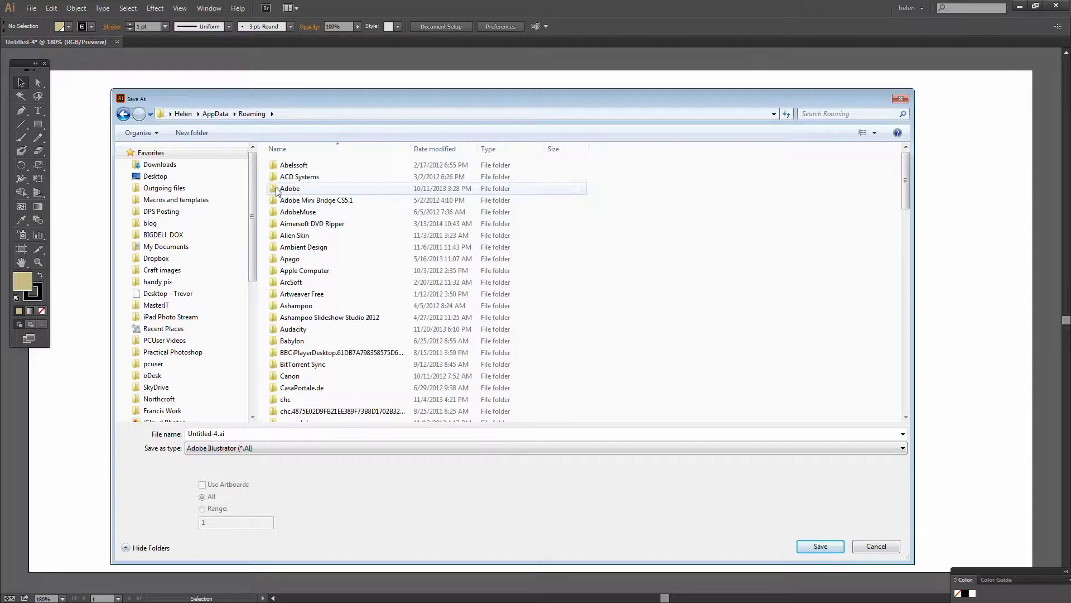
{"action": "double_click", "coordinate": [277, 190]}
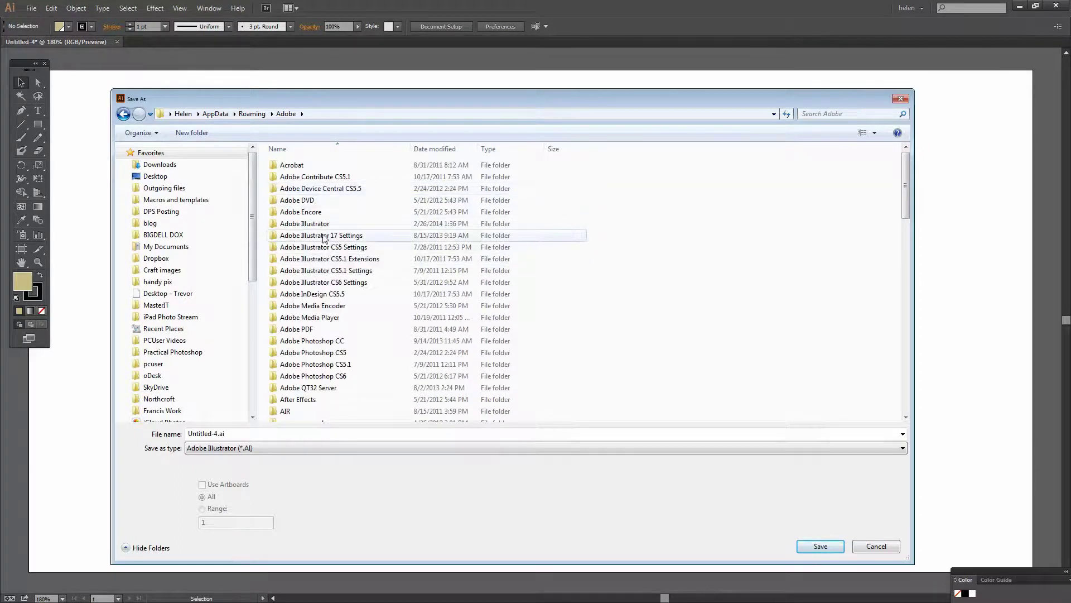
Save as 'helen swatches' in Adobe Illustrator 17 Settings > en_US > x64 > New Document Profiles.
{"action": "left_click", "coordinate": [333, 240]}
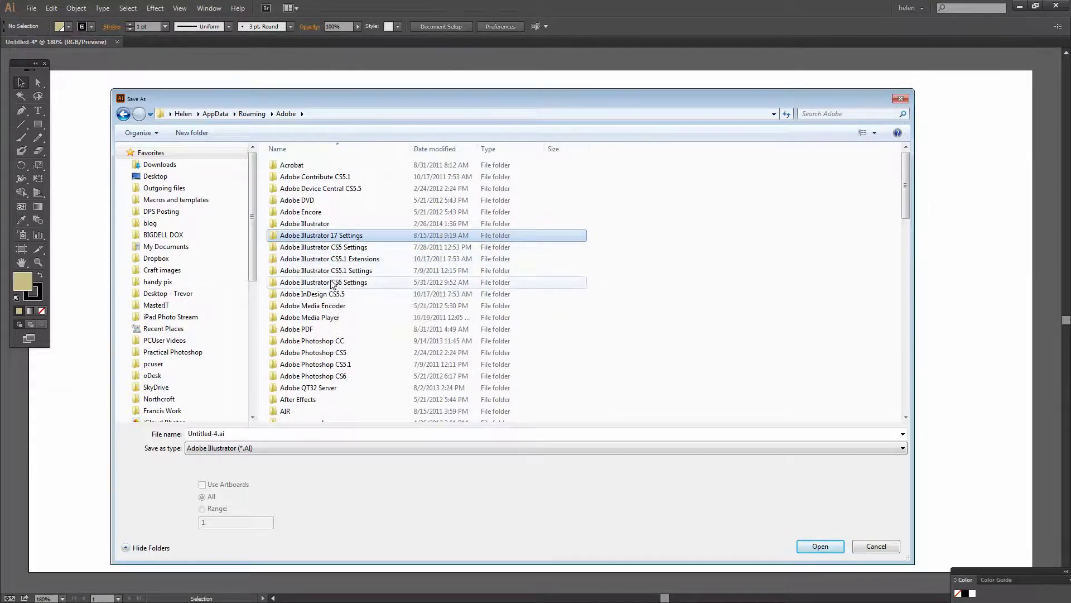
{"action": "double_click", "coordinate": [290, 237]}
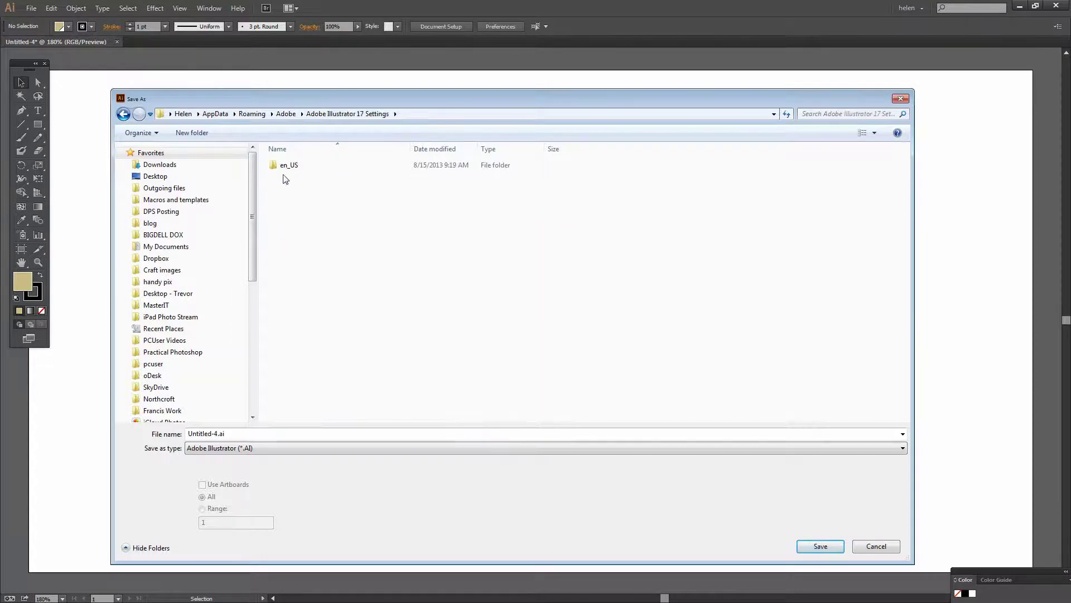
{"action": "double_click", "coordinate": [272, 165]}
{"action": "left_click", "coordinate": [273, 167]}
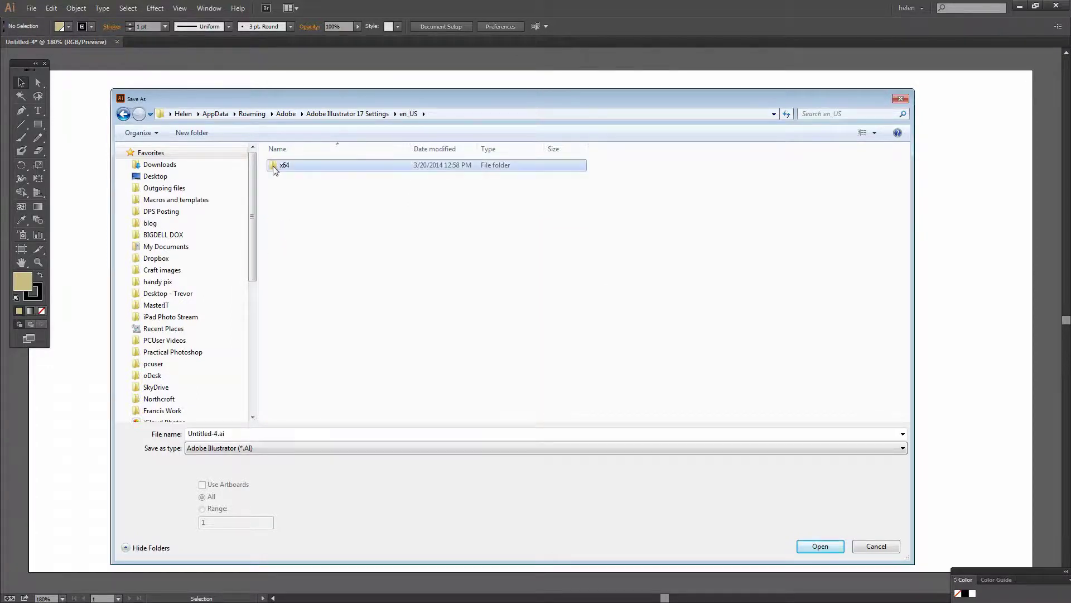
{"action": "double_click", "coordinate": [275, 167]}
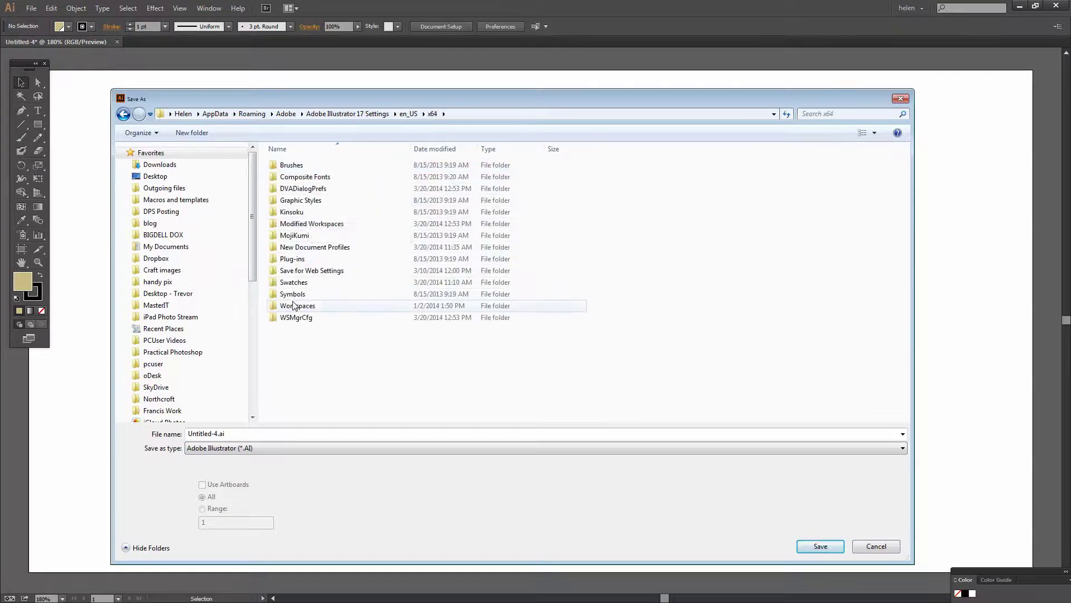
{"action": "left_click", "coordinate": [312, 252]}
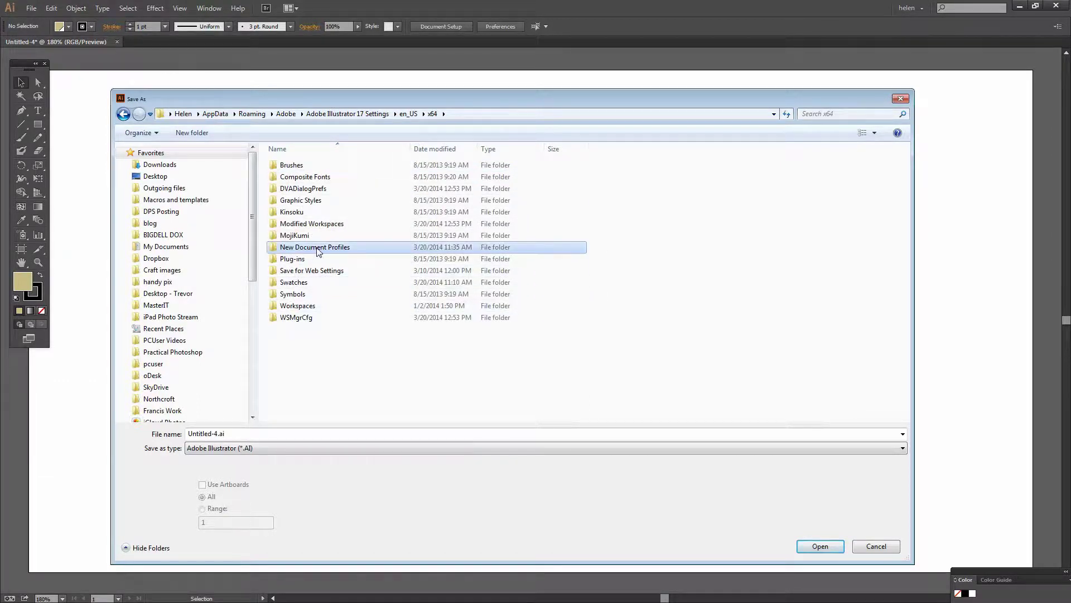
{"action": "double_click", "coordinate": [322, 249]}
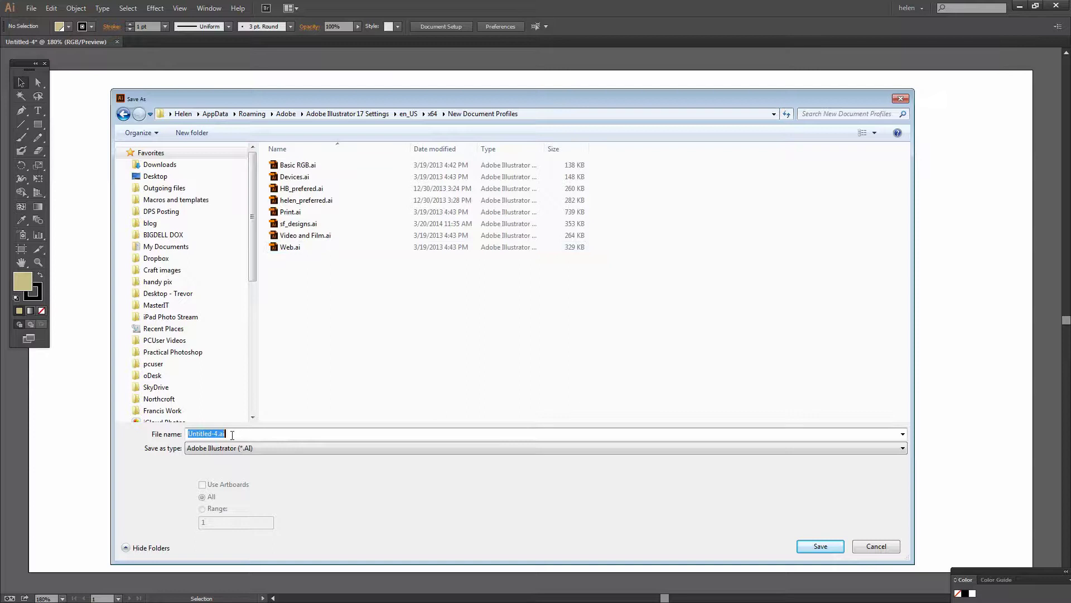
{"action": "type", "text": "hel"}
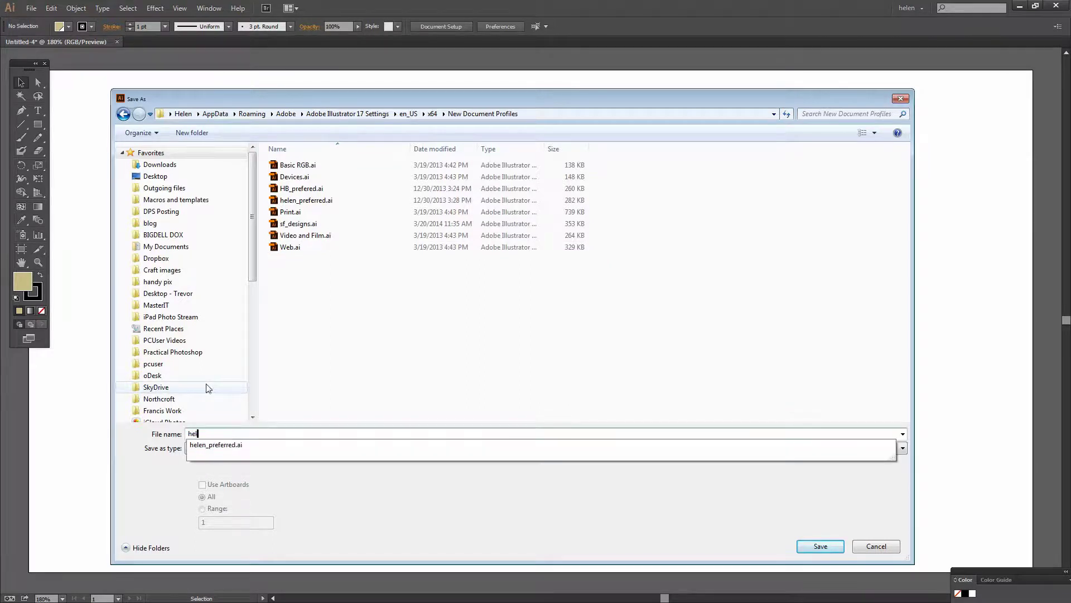
{"action": "type", "text": "en swatches"}
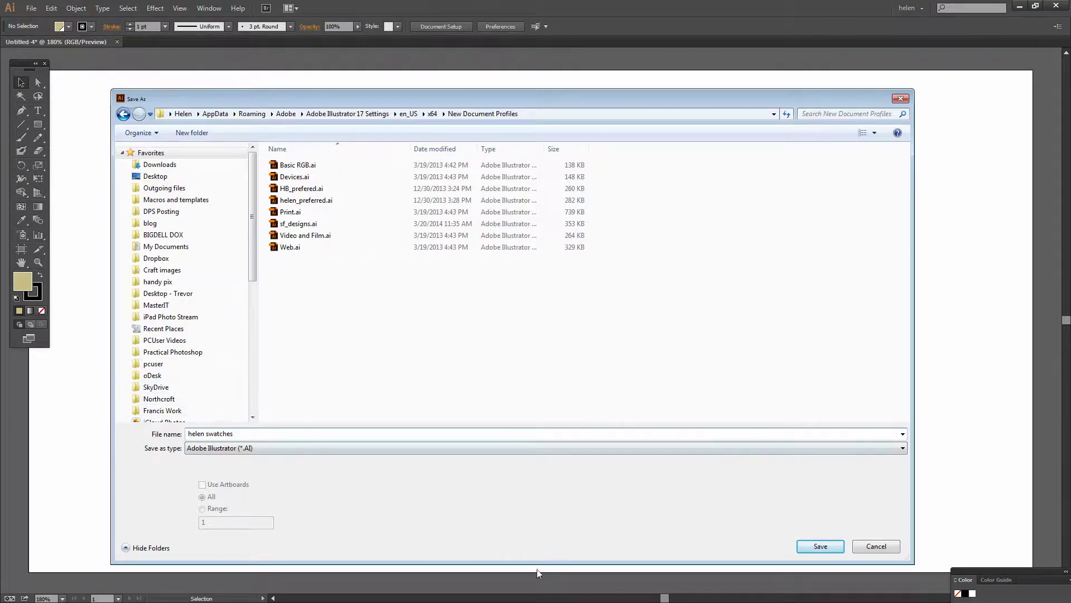
{"action": "left_click", "coordinate": [819, 547]}
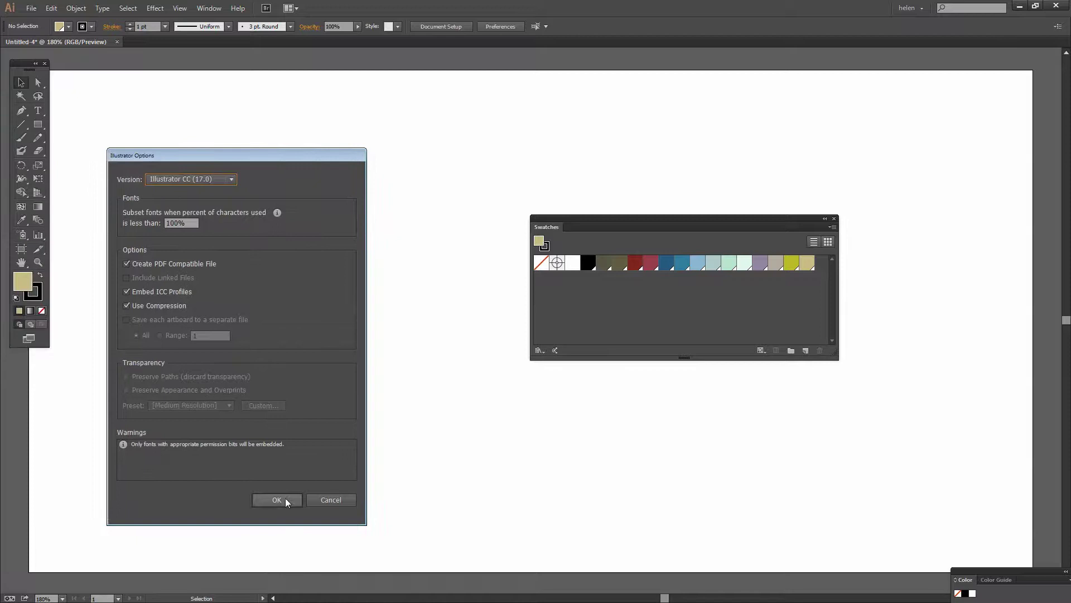
{"action": "left_click", "coordinate": [286, 497]}
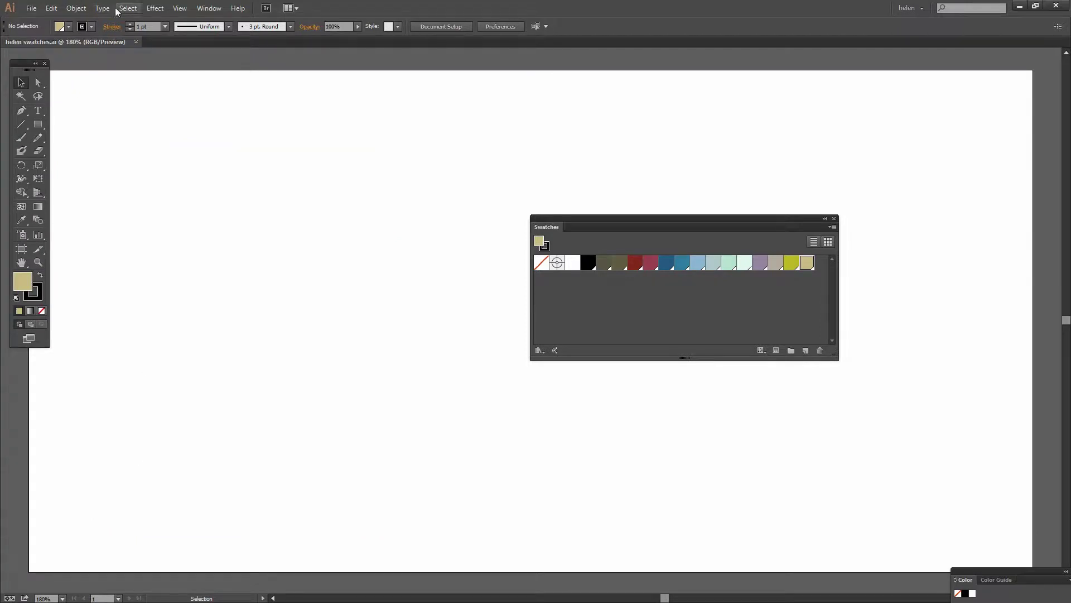
Close helen swatches.ai and create a new document from the helen swatches profile.
{"action": "left_click", "coordinate": [136, 41]}
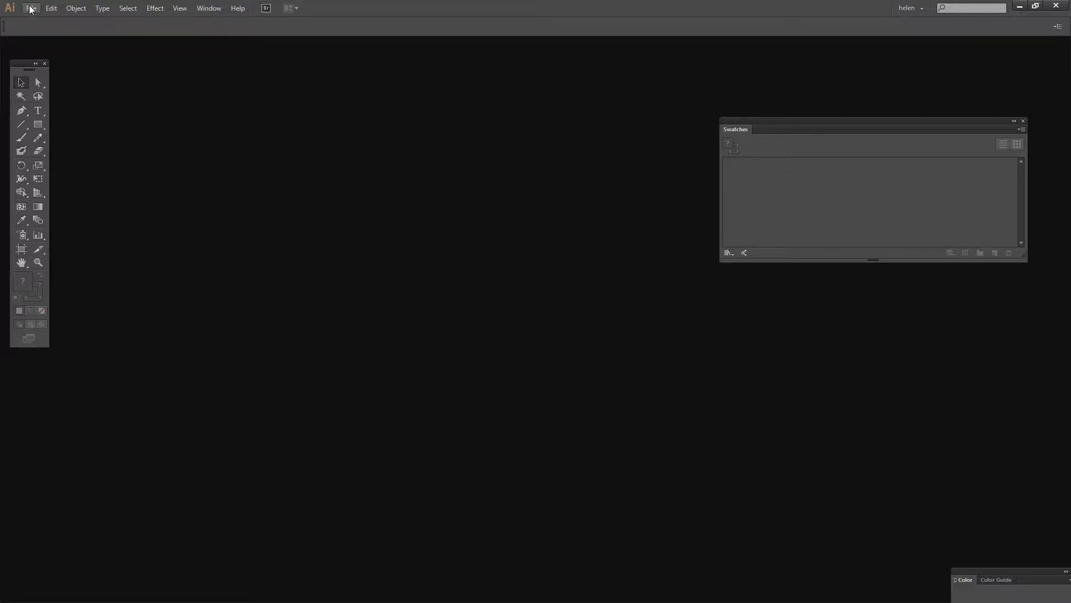
{"action": "left_click", "coordinate": [31, 9]}
{"action": "left_click", "coordinate": [46, 22]}
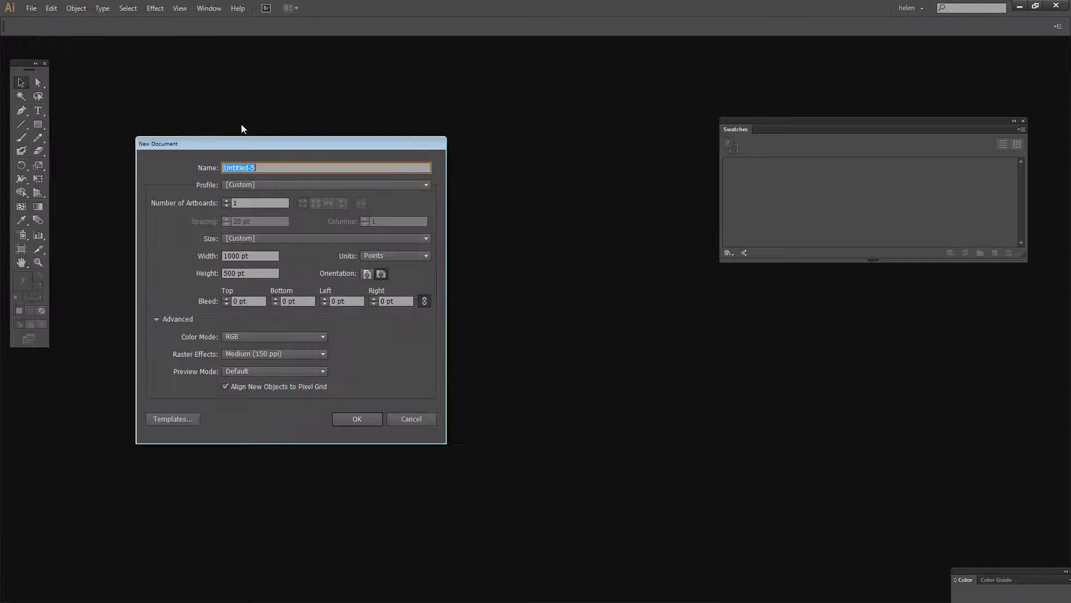
{"action": "left_click", "coordinate": [264, 185]}
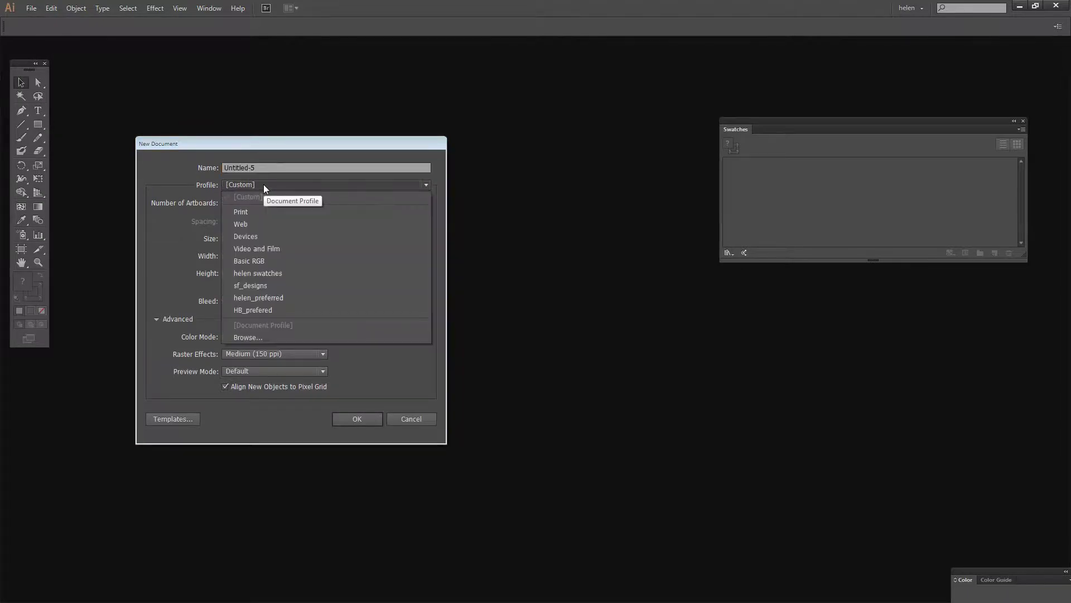
{"action": "left_click", "coordinate": [263, 273]}
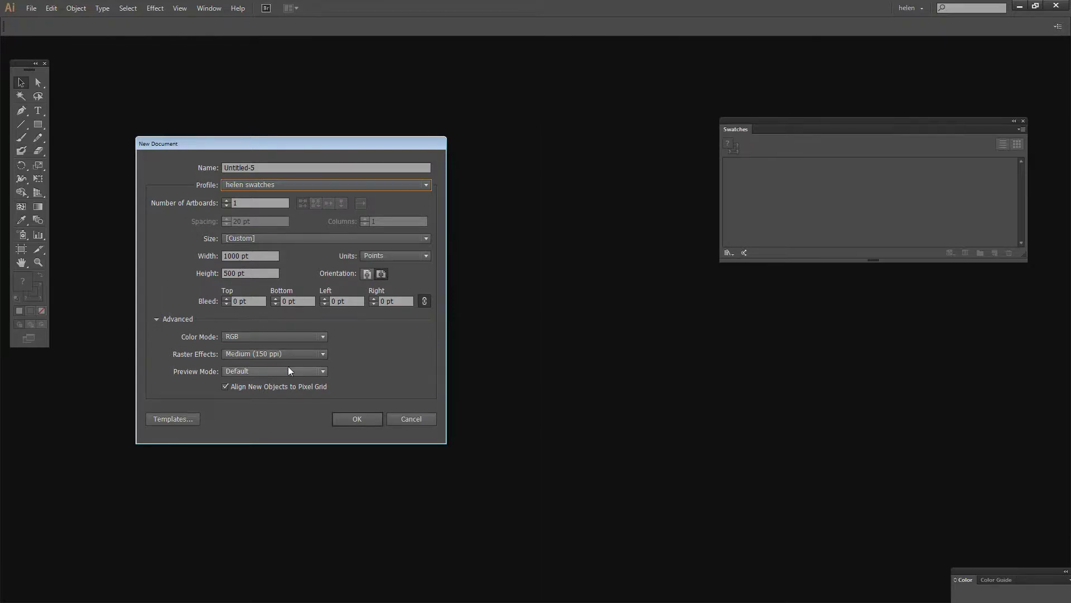
{"action": "left_click", "coordinate": [357, 419]}
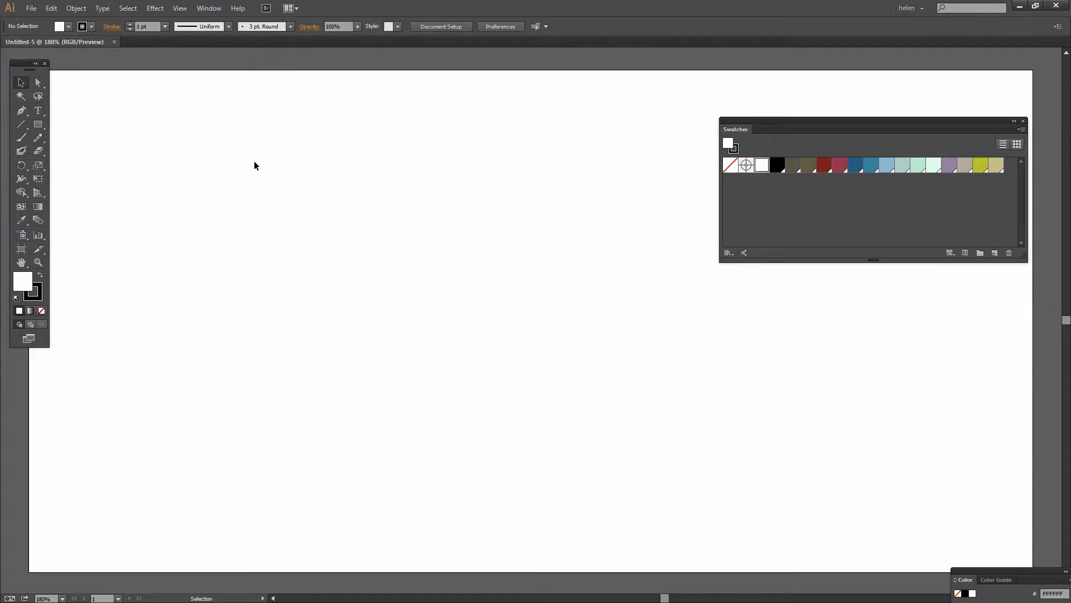
Create a new Web-profile document and enlarge its Swatches panel to show the default swatches.
{"action": "left_click", "coordinate": [31, 9]}
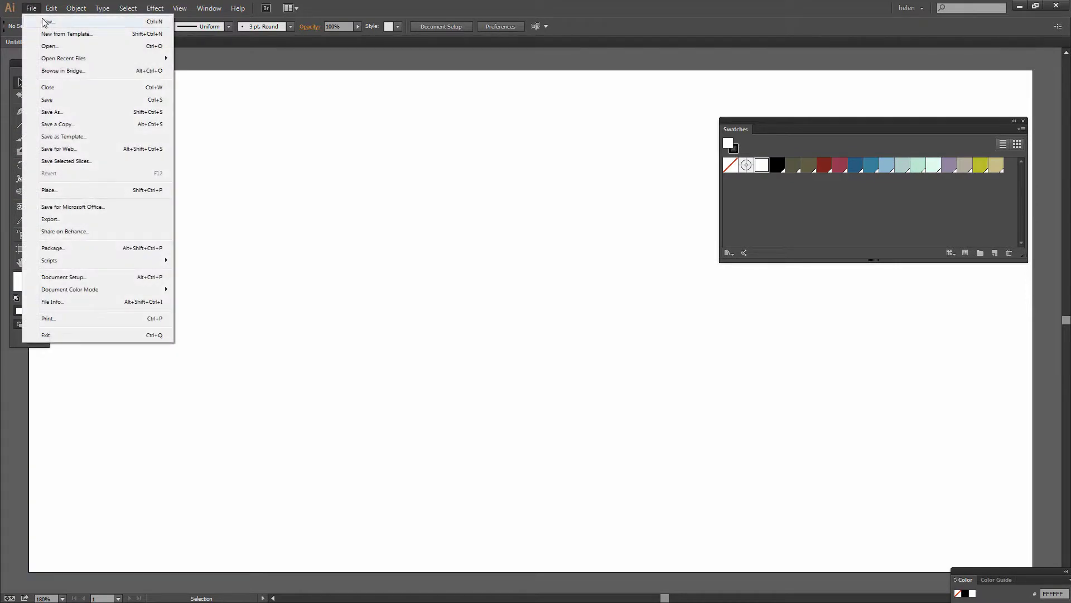
{"action": "left_click", "coordinate": [46, 21]}
{"action": "left_click", "coordinate": [256, 184]}
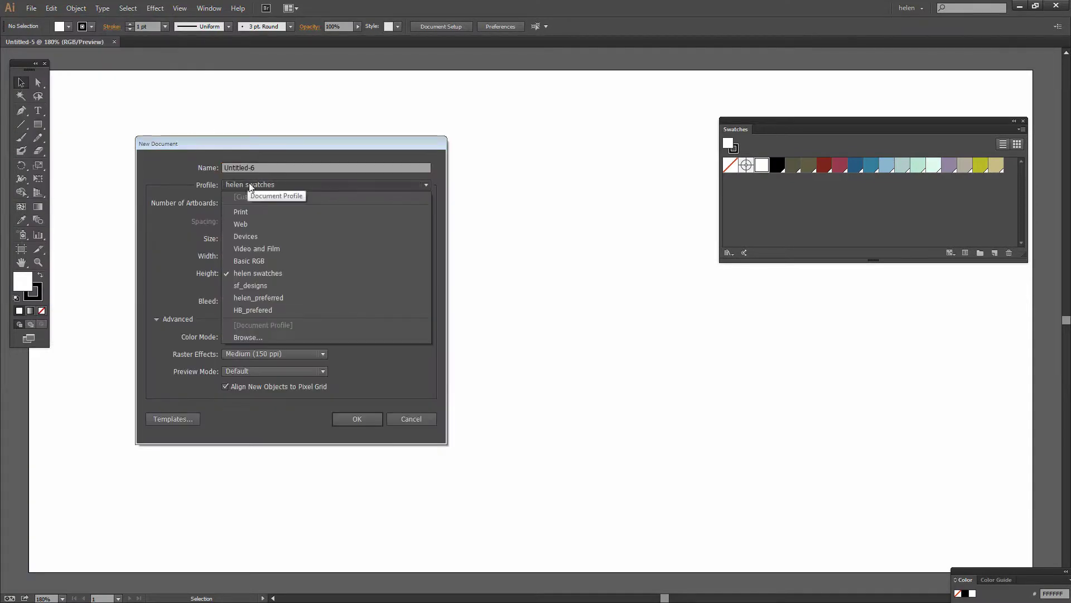
{"action": "left_click", "coordinate": [246, 224]}
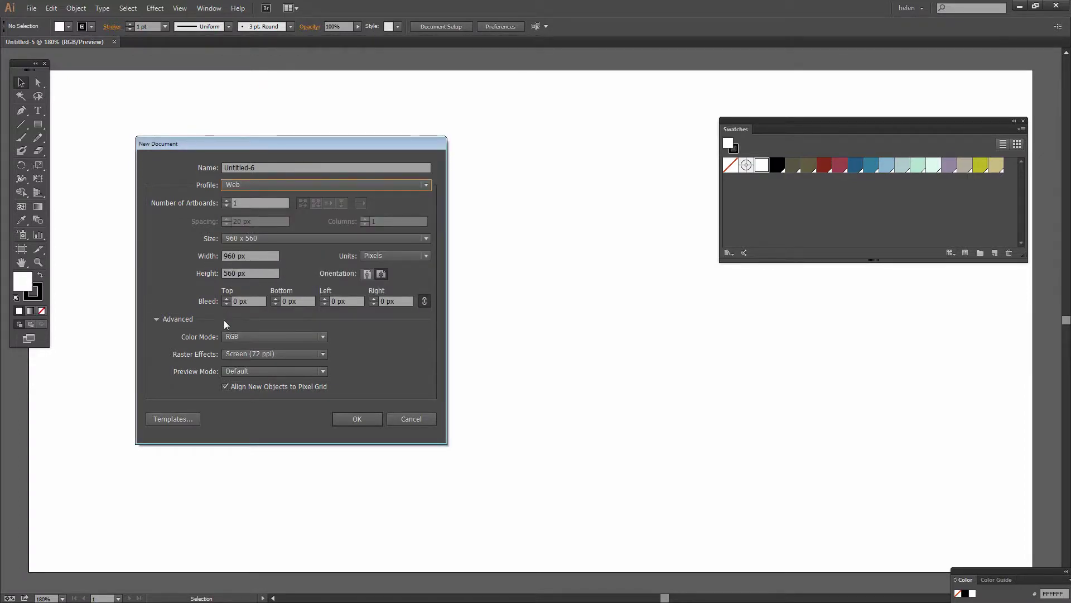
{"action": "left_click", "coordinate": [356, 419]}
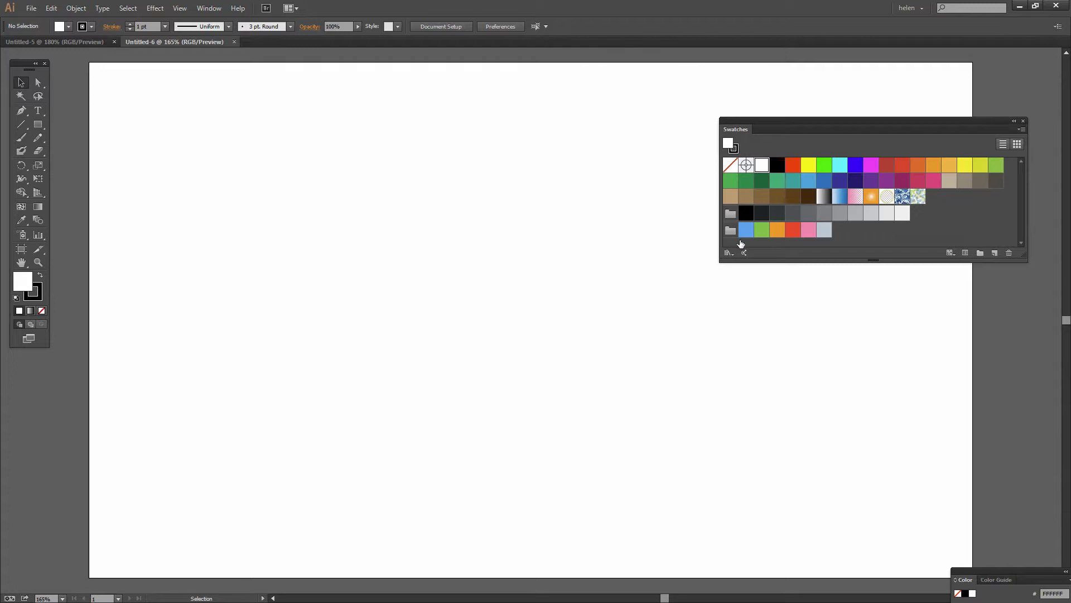
{"action": "left_click_drag", "start_coordinate": [841, 123], "coordinate": [697, 122]}
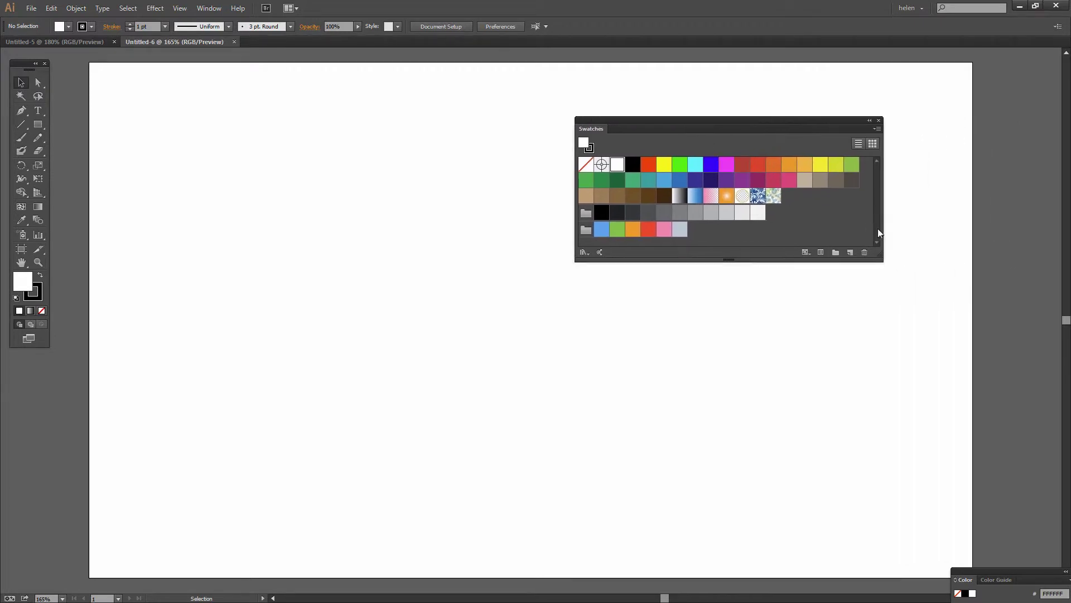
{"action": "left_click_drag", "start_coordinate": [877, 252], "coordinate": [920, 290]}
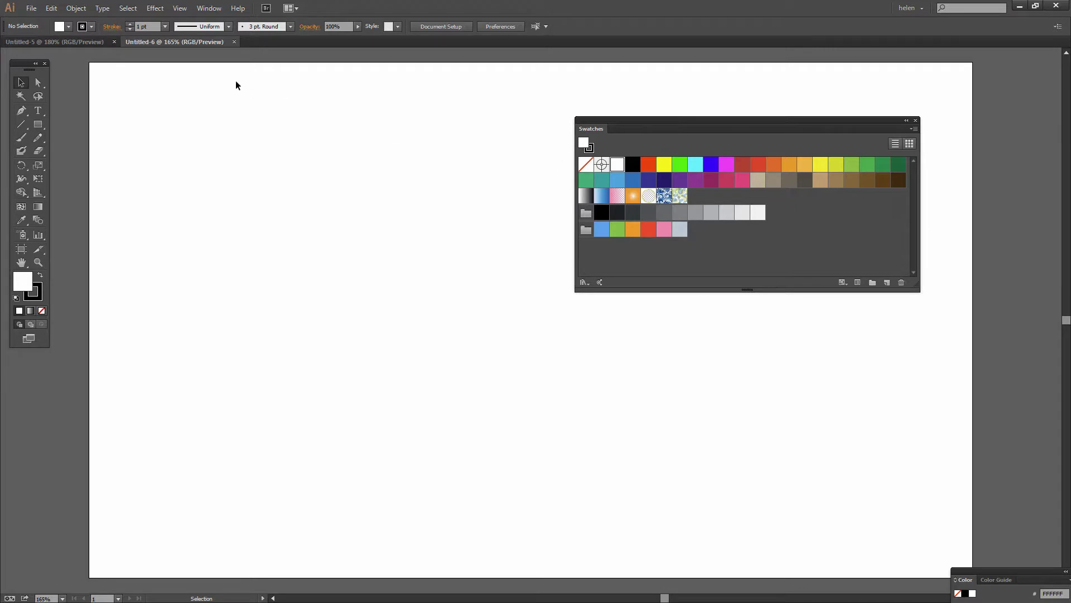
Close Untitled-6, create Untitled-7 from the sf_designs profile, and enlarge Swatches to show all nine groups.
{"action": "left_click", "coordinate": [234, 42]}
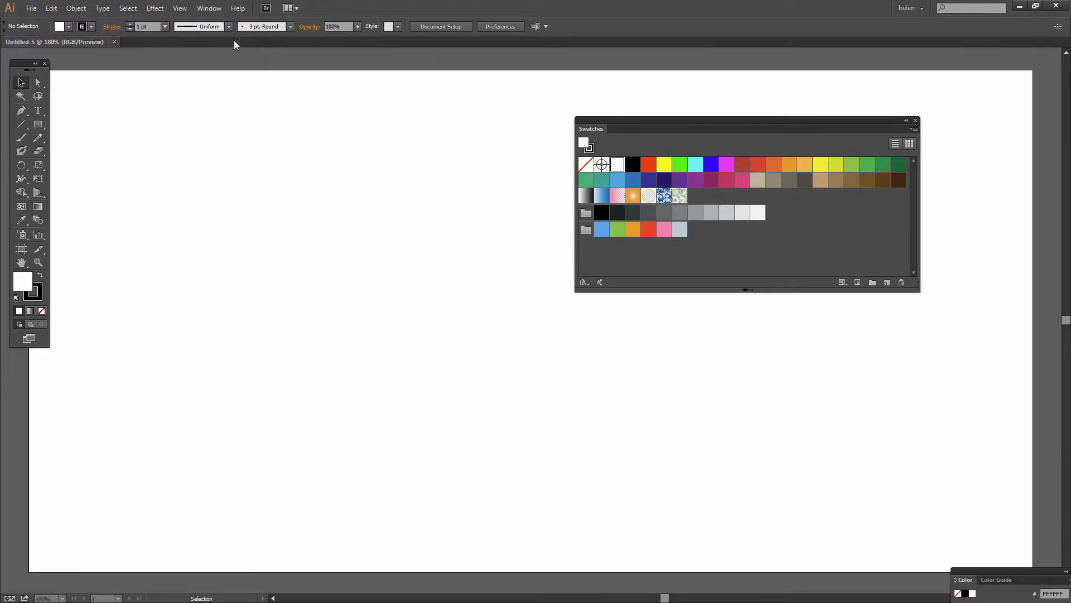
{"action": "left_click", "coordinate": [31, 8]}
{"action": "left_click", "coordinate": [39, 21]}
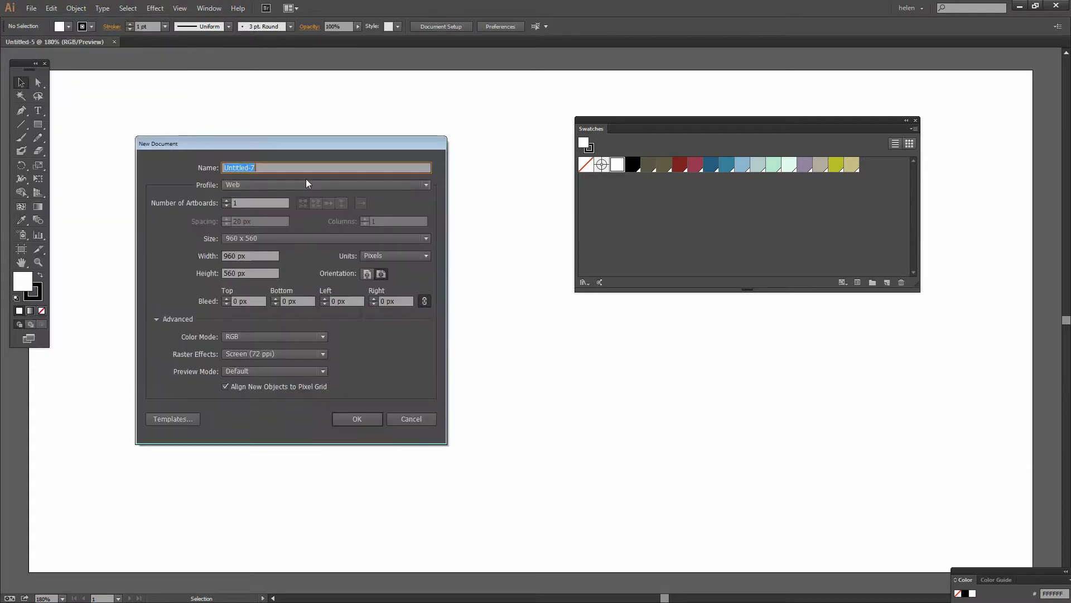
{"action": "left_click", "coordinate": [246, 185]}
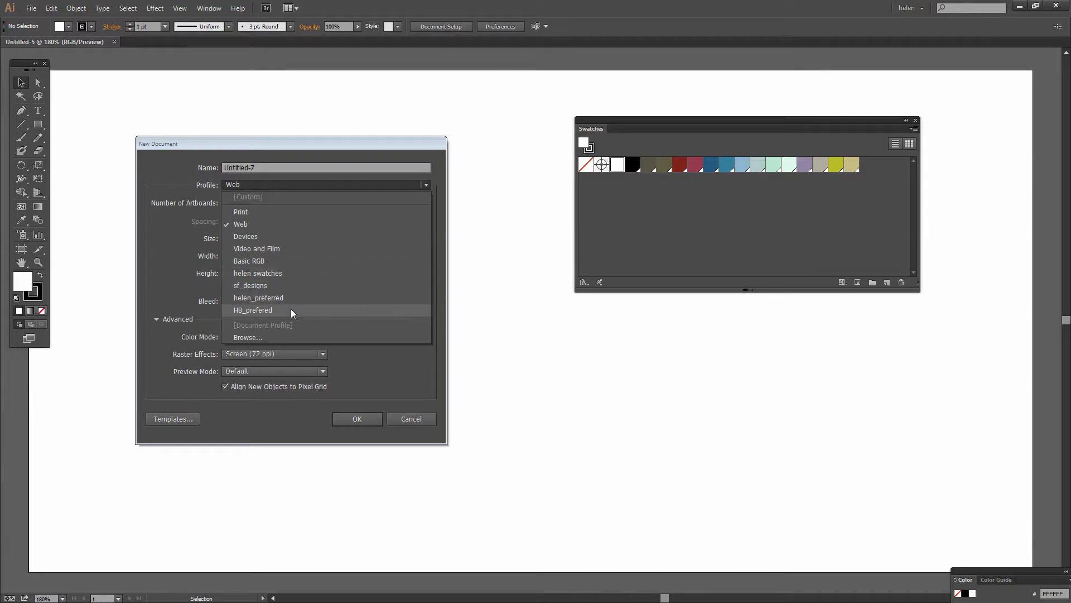
{"action": "left_click", "coordinate": [241, 284]}
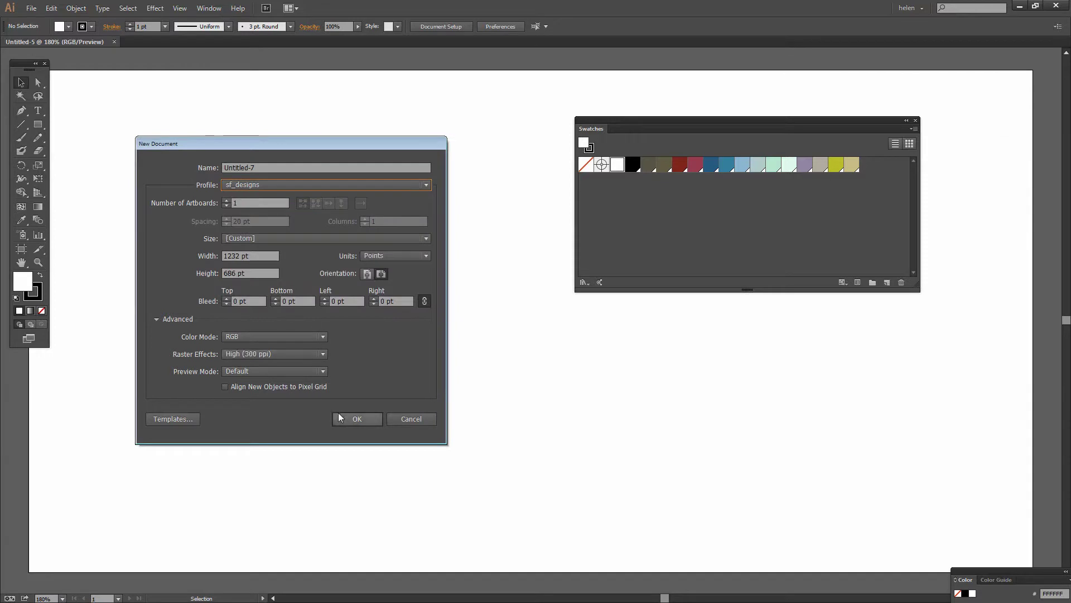
{"action": "left_click", "coordinate": [356, 418]}
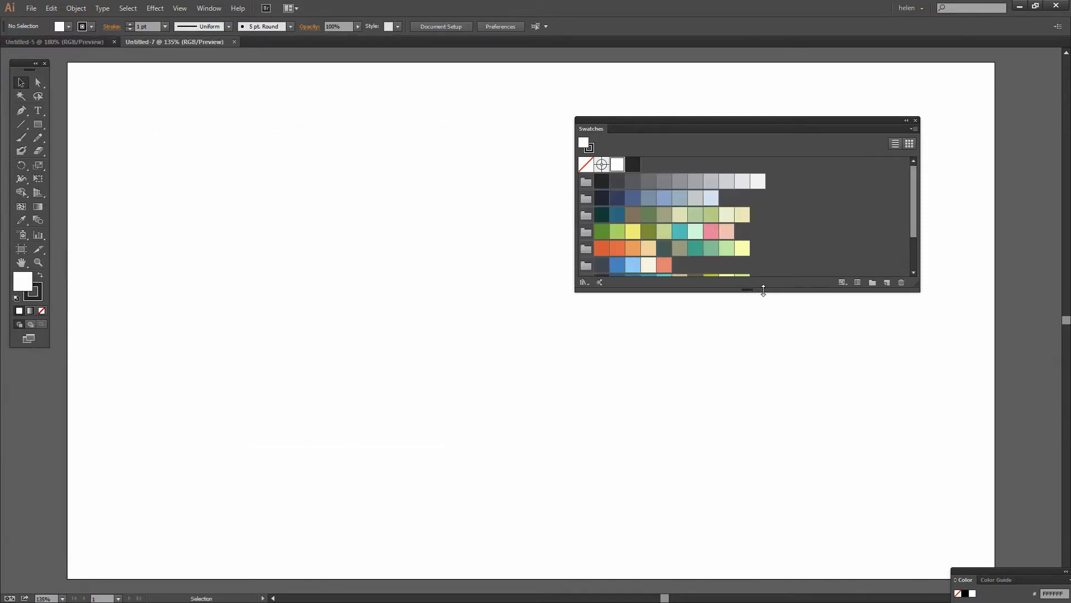
{"action": "left_click_drag", "start_coordinate": [916, 286], "coordinate": [956, 384]}
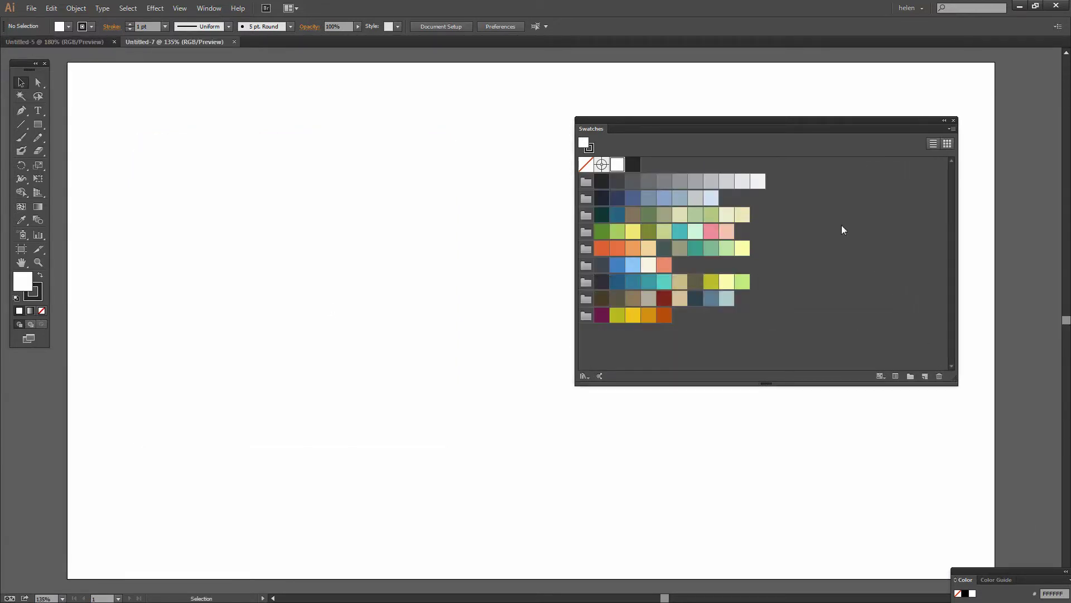